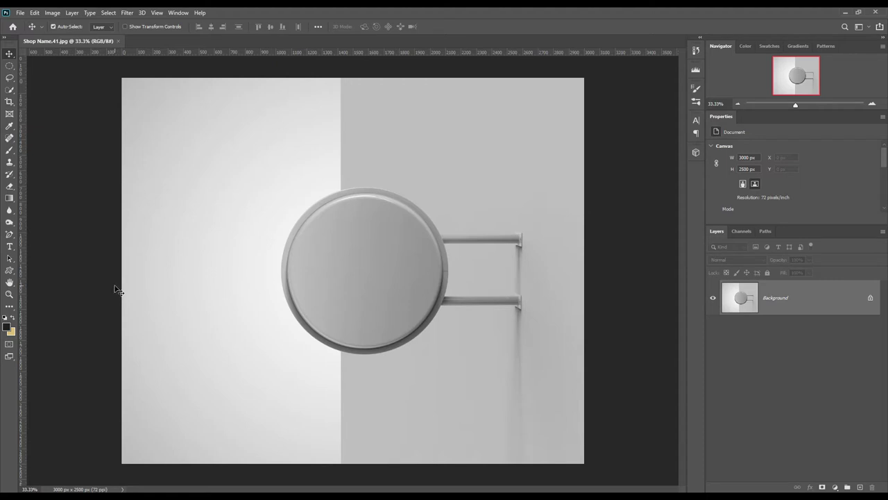
# Draw a triangular Pen shape path across the round sign and set its opacity to 0%.
pyautogui.press('p')
pyautogui.hotkey('ctrl', '+')
pyautogui.hotkey('ctrl', '+')
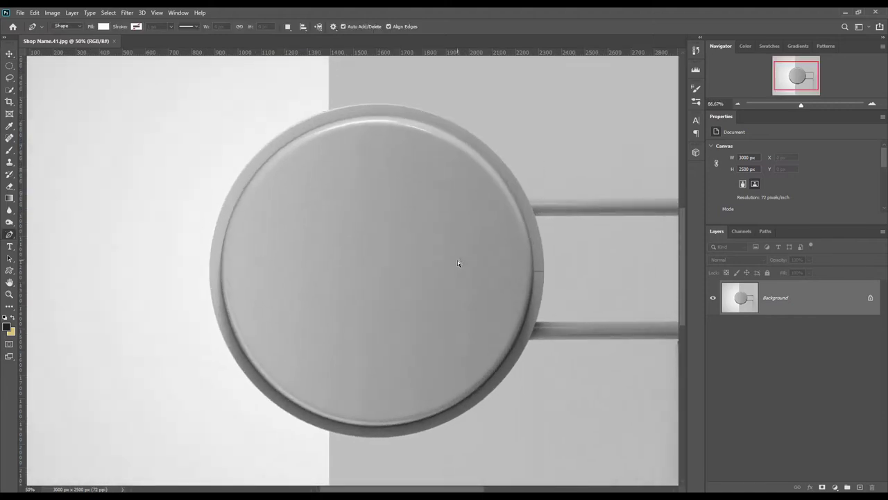
pyautogui.hotkey('ctrl', '+')
pyautogui.hotkey('ctrl', '+')
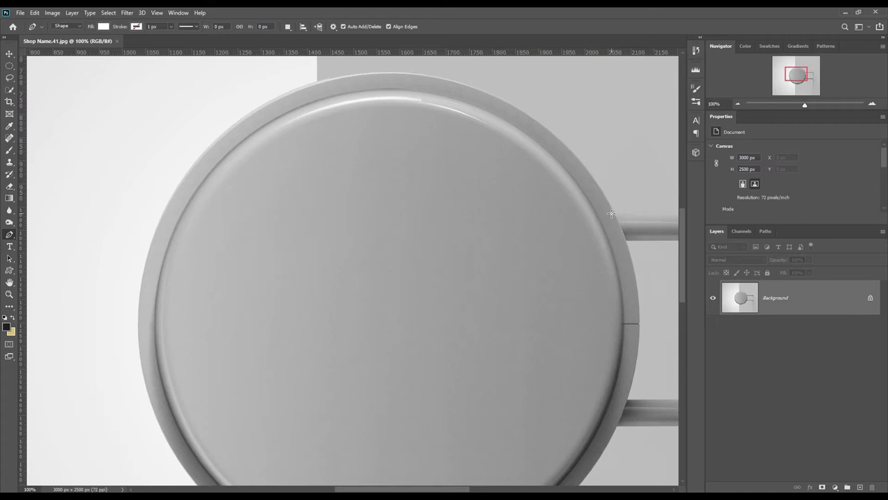
pyautogui.click(614, 212)
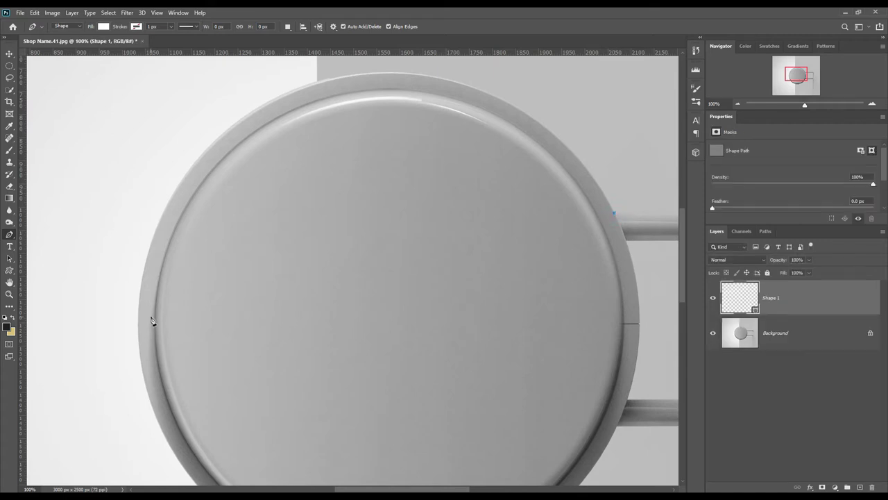
pyautogui.scroll(-5, 575, 324)
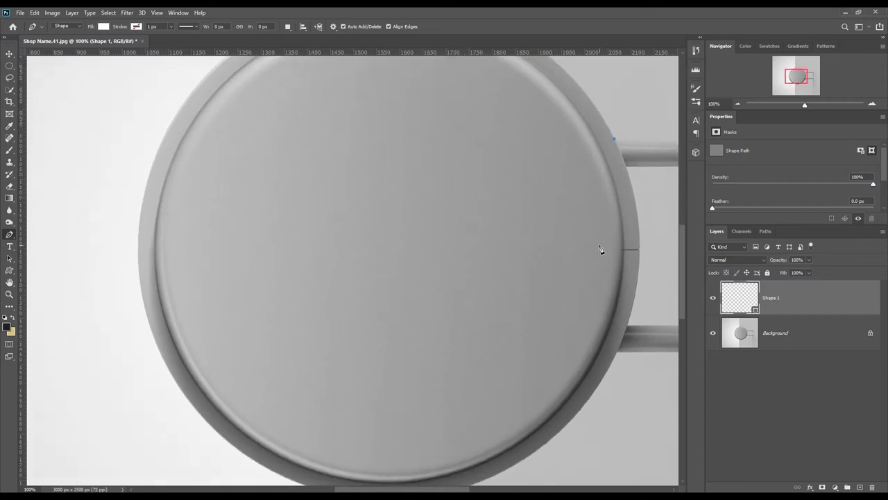
pyautogui.click(142, 296)
pyautogui.click(639, 261)
pyautogui.hotkey('ctrl', '+')
pyautogui.hotkey('ctrl', '+')
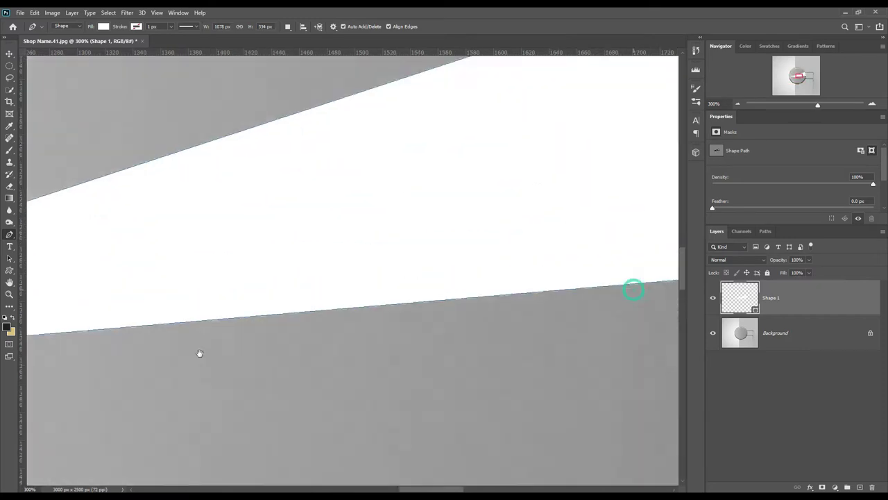
pyautogui.press('0')
pyautogui.press('0')
# Add anchor points to bend the path's top and left edges onto the sign's rim.
pyautogui.hotkey('ctrl', '-')
pyautogui.hotkey('ctrl', '-')
pyautogui.moveTo(298, 337); pyautogui.dragTo(297, 113)
pyautogui.moveTo(417, 74); pyautogui.dragTo(395, 92)
pyautogui.click(535, 163)
pyautogui.moveTo(208, 274); pyautogui.dragTo(150, 262)
pyautogui.click(200, 184)
pyautogui.scroll(-3, 588, 221)
pyautogui.hscroll(2, 589, 220)
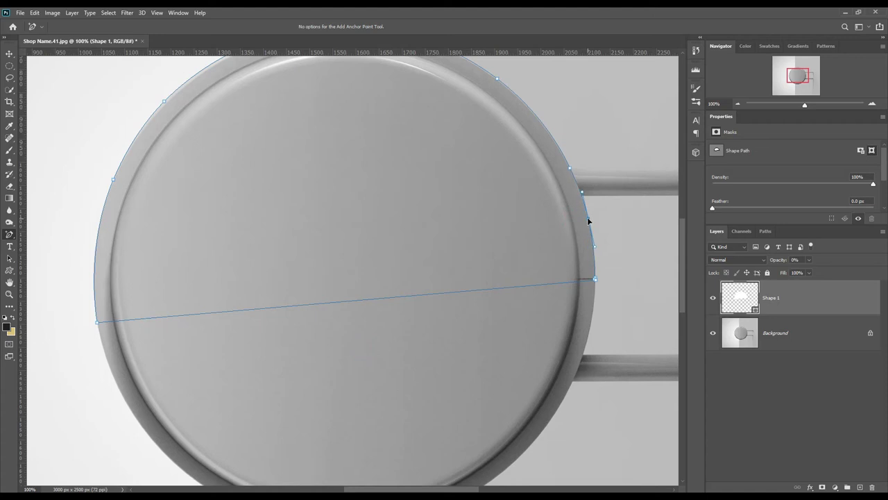
pyautogui.scroll(-3, 589, 221)
# Curve the path's right and lower edges onto the rim, then select the Background layer.
pyautogui.moveTo(329, 205); pyautogui.dragTo(362, 428)
pyautogui.moveTo(416, 422); pyautogui.dragTo(581, 401)
pyautogui.click(568, 272)
pyautogui.moveTo(156, 356); pyautogui.dragTo(217, 418)
pyautogui.click(130, 324)
pyautogui.moveTo(158, 356); pyautogui.dragTo(222, 421)
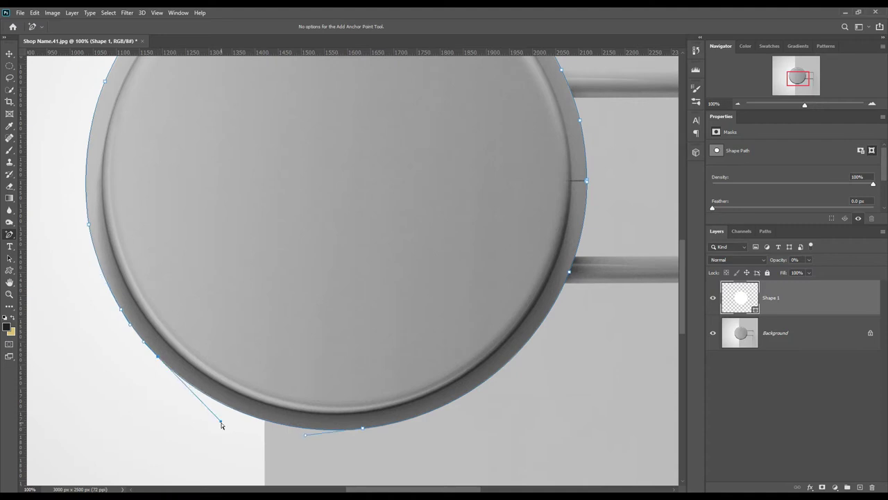
pyautogui.scroll(3, 420, 442)
pyautogui.hscroll(5, 272, 259)
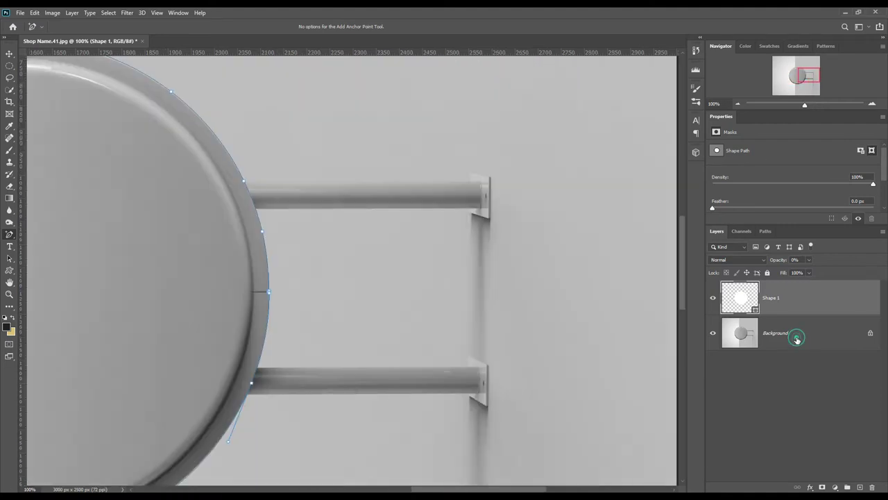
pyautogui.click(797, 339)
pyautogui.rightClick(10, 234)
# Trace the upper support arm and its wall bracket as a new shape path.
pyautogui.click(42, 234)
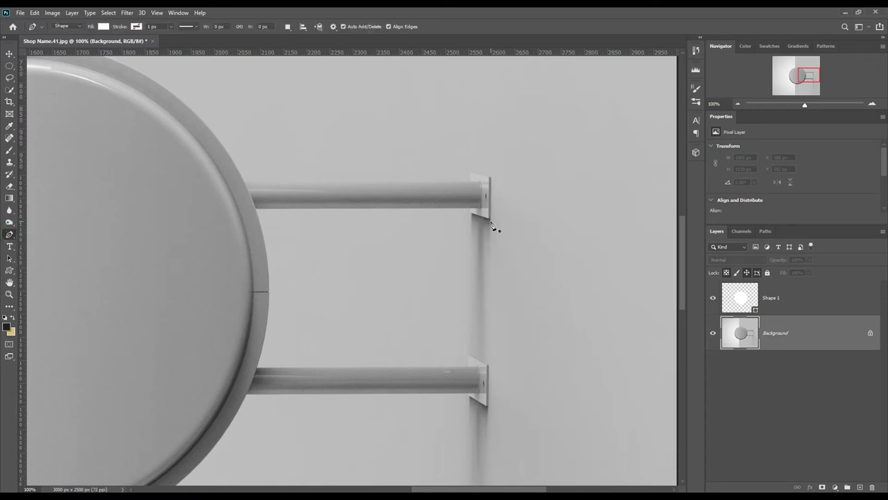
pyautogui.hotkey('ctrl', '+')
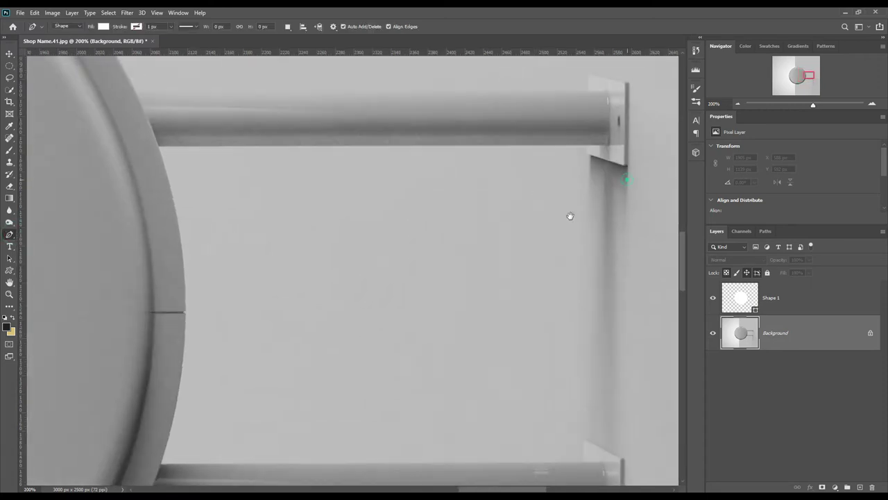
pyautogui.scroll(2, 569, 214)
pyautogui.hscroll(3, 527, 229)
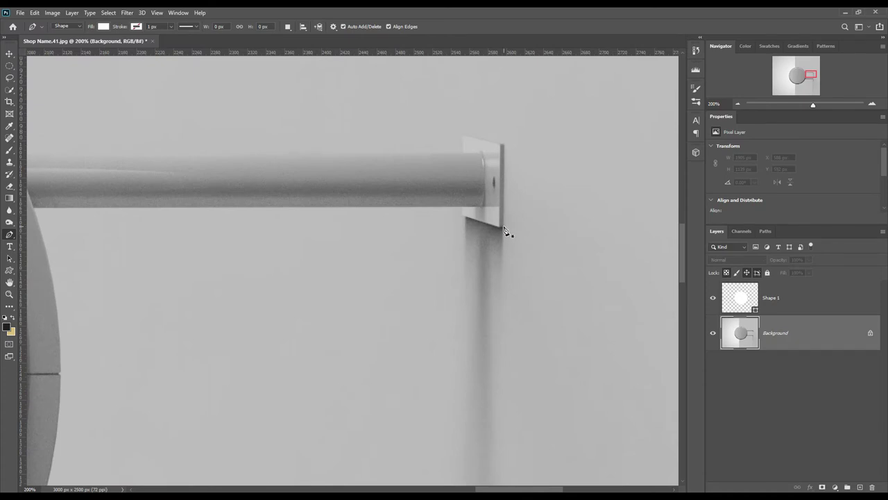
pyautogui.click(503, 228)
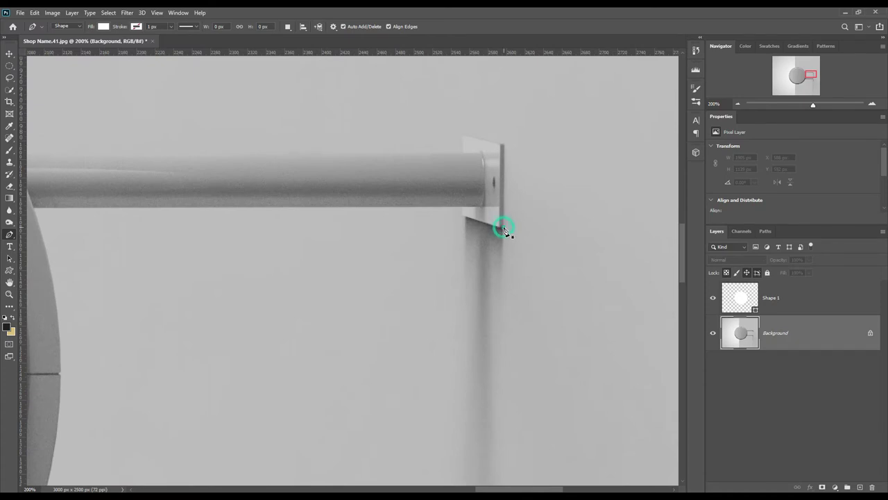
pyautogui.click(505, 146)
pyautogui.click(463, 135)
pyautogui.click(463, 153)
pyautogui.hscroll(-5, 199, 213)
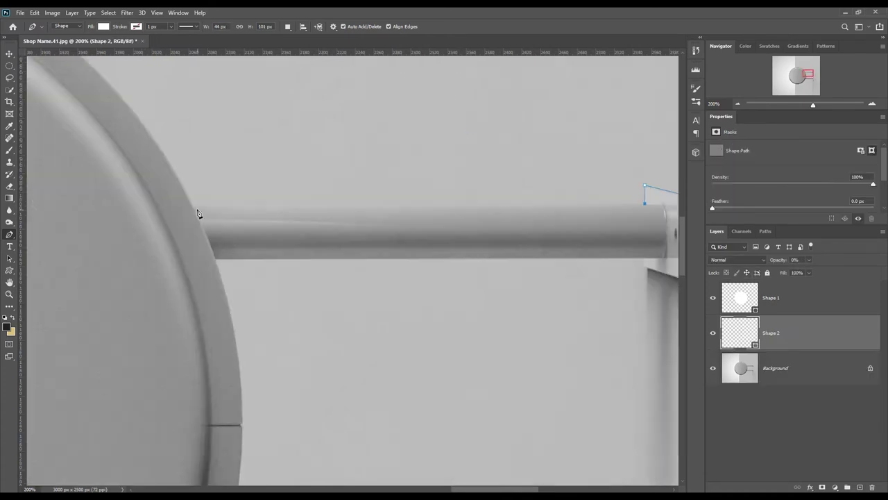
pyautogui.click(198, 210)
pyautogui.moveTo(497, 278); pyautogui.dragTo(323, 287)
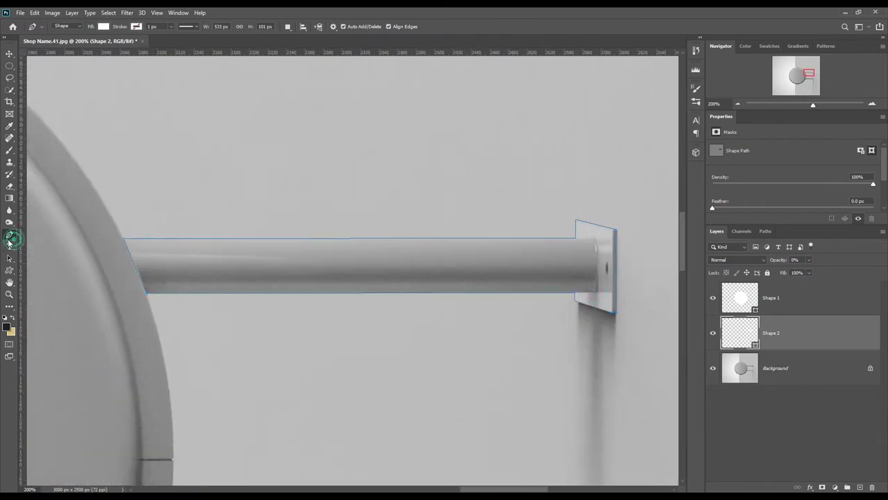
pyautogui.click(9, 234)
pyautogui.scroll(-5, 160, 327)
# Trace the lower support arm and bracket as a shape set to 0% opacity.
pyautogui.press('p')
pyautogui.click(571, 295)
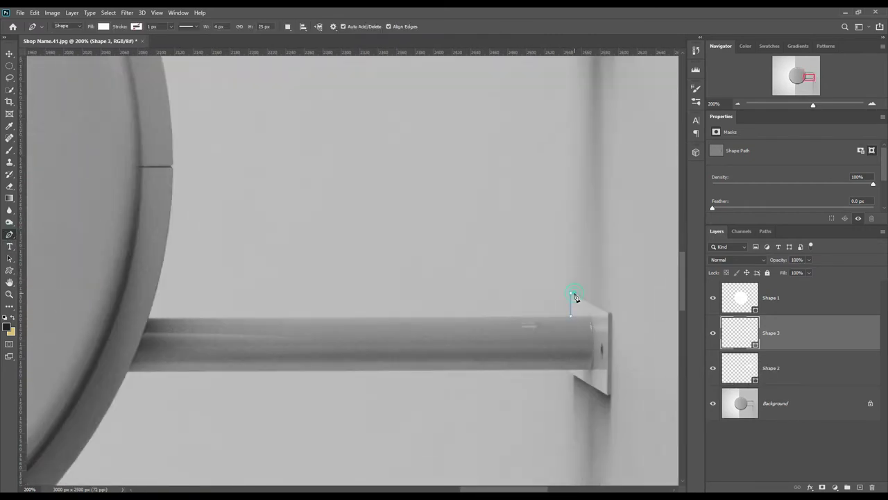
pyautogui.click(611, 312)
pyautogui.click(609, 394)
pyautogui.click(570, 371)
pyautogui.click(127, 371)
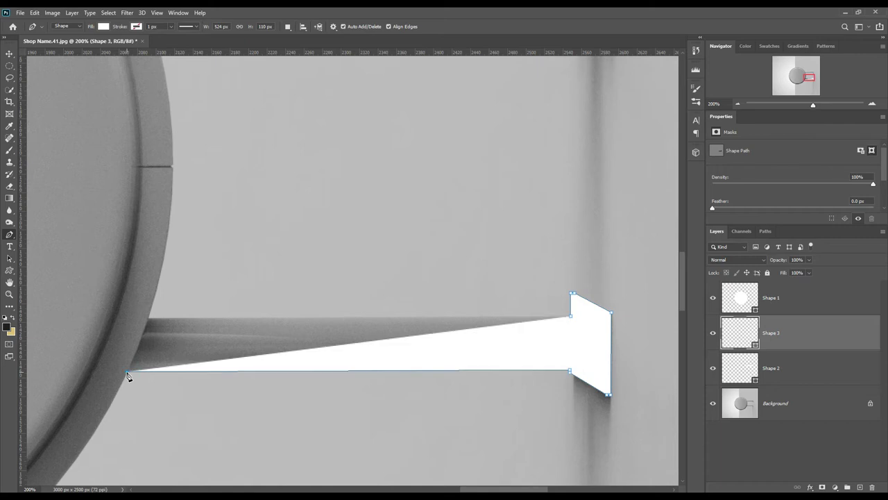
pyautogui.click(144, 317)
pyautogui.click(570, 316)
pyautogui.press('0')
pyautogui.press('0')
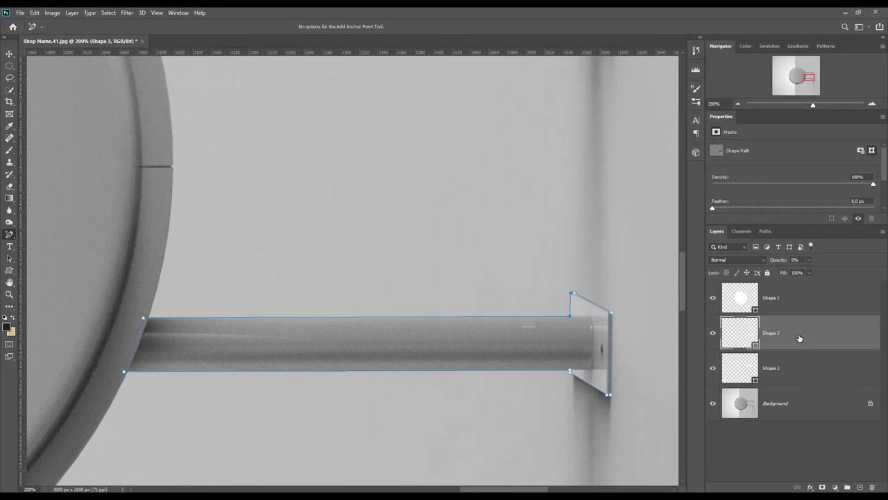
# Check the Shape 2, Shape 3 and Shape 1 layers, ending on the Background layer.
pyautogui.scroll(3, 444, 242)
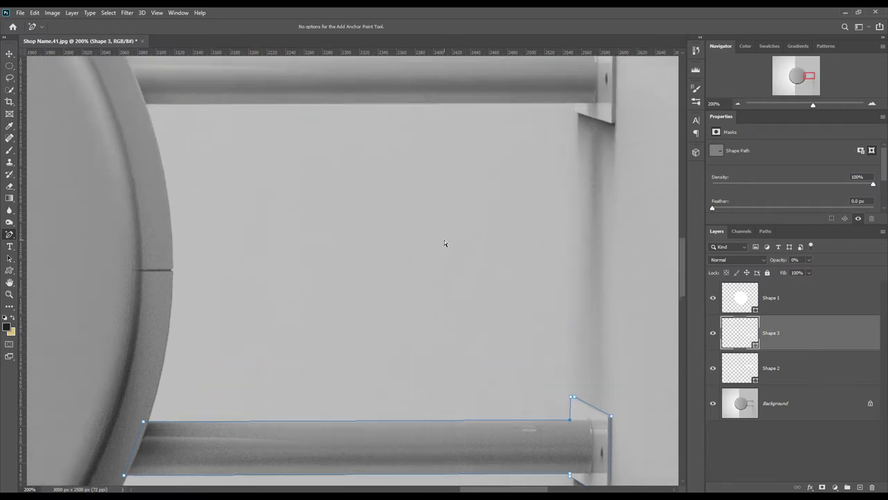
pyautogui.click(816, 368)
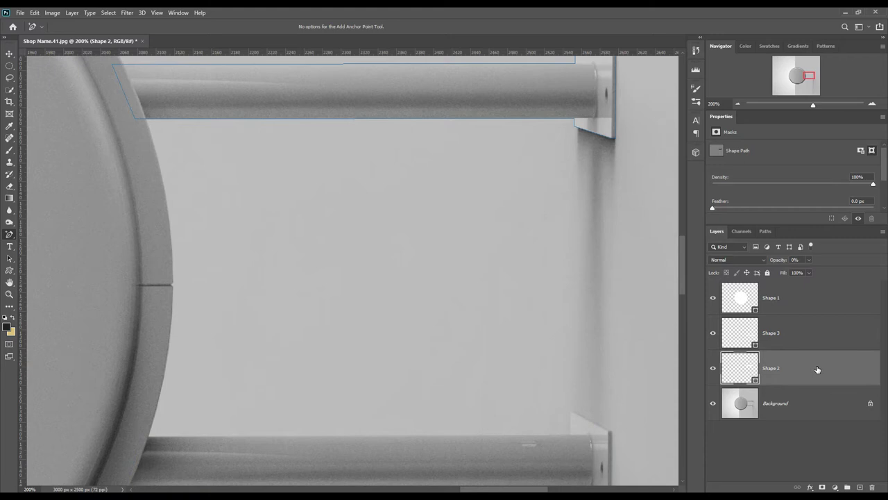
pyautogui.hotkey('ctrl', '-')
pyautogui.click(753, 343)
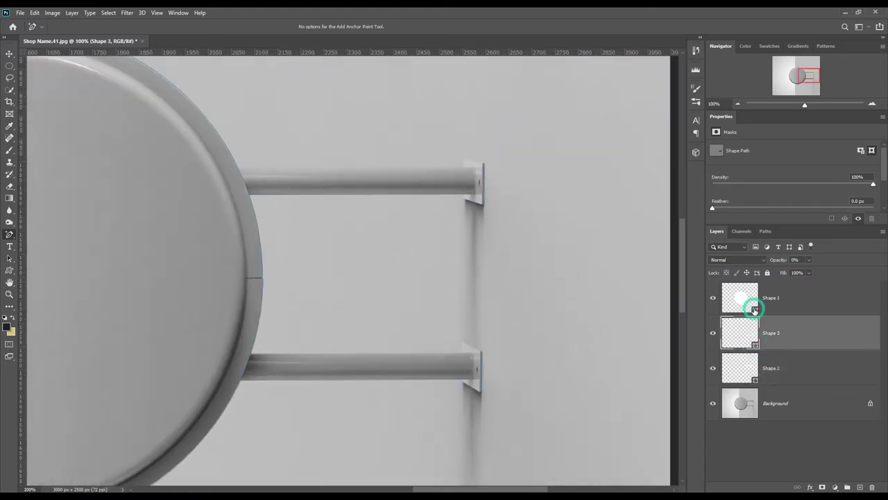
pyautogui.click(754, 310)
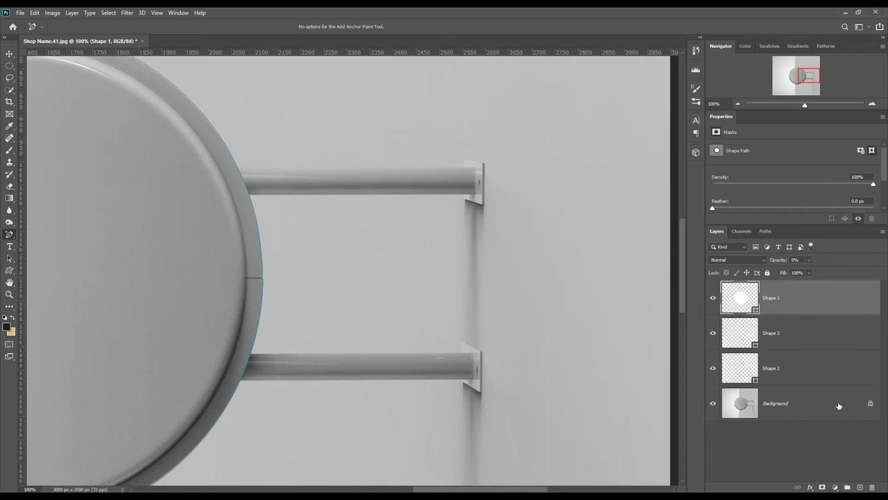
pyautogui.click(791, 411)
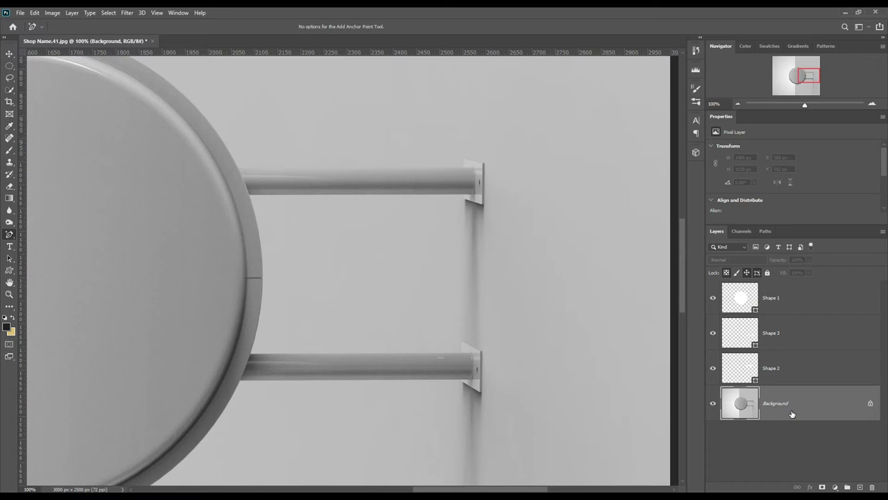
# Fit the whole image in the window, then zoom to 66.67%.
pyautogui.hotkey('ctrl', '0')
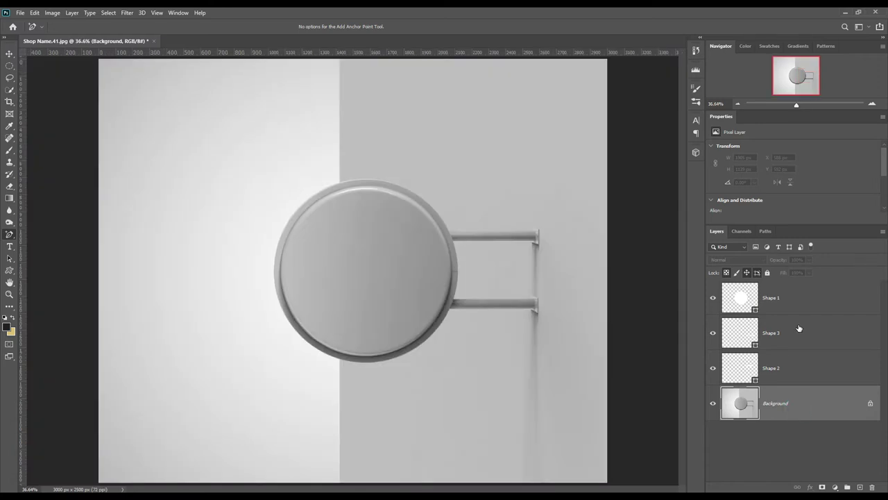
pyautogui.hotkey('ctrl', '+')
pyautogui.hotkey('ctrl', '+')
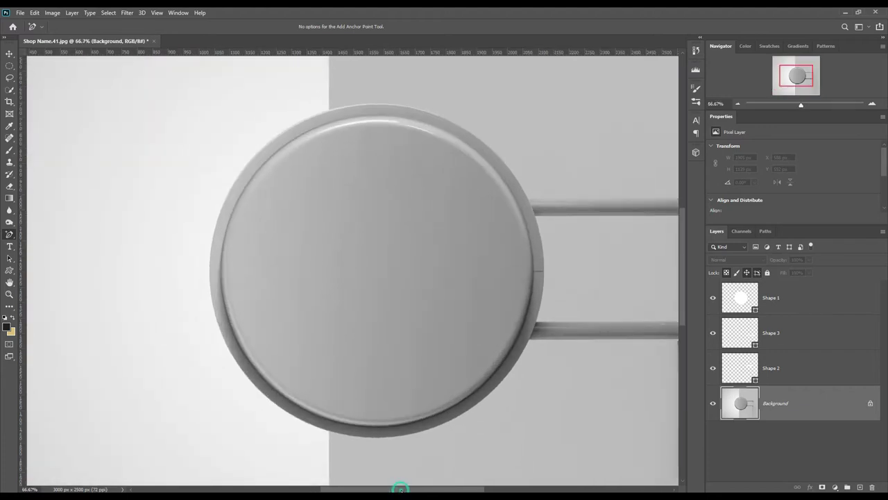
pyautogui.moveTo(400, 488); pyautogui.dragTo(418, 488)
pyautogui.click(787, 400)
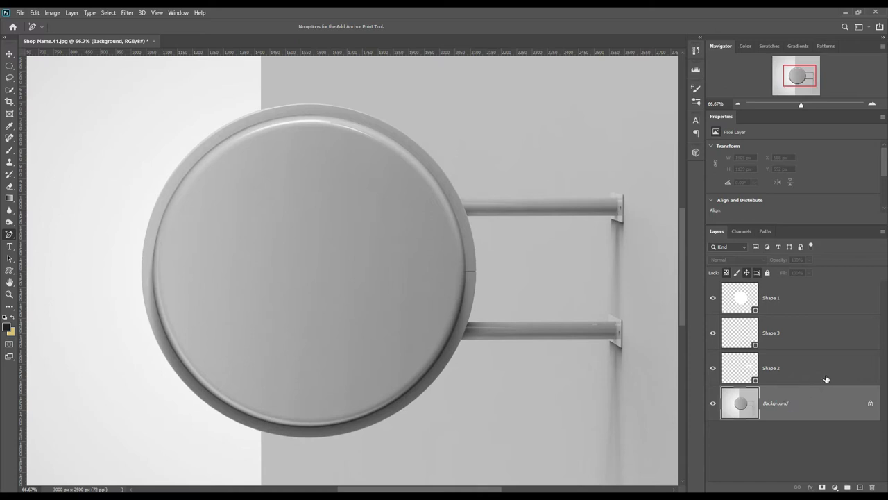
pyautogui.click(795, 403)
# With the Move tool, click through the layers, leaving Background as the working layer.
pyautogui.click(10, 54)
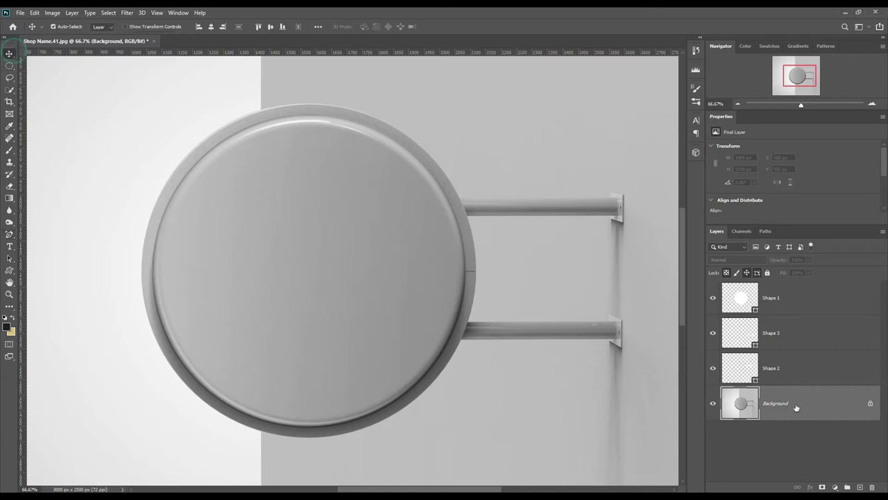
pyautogui.click(800, 401)
pyautogui.click(801, 401)
pyautogui.click(802, 402)
pyautogui.click(801, 402)
pyautogui.click(801, 401)
pyautogui.click(794, 401)
pyautogui.click(806, 397)
pyautogui.click(807, 398)
pyautogui.click(816, 300)
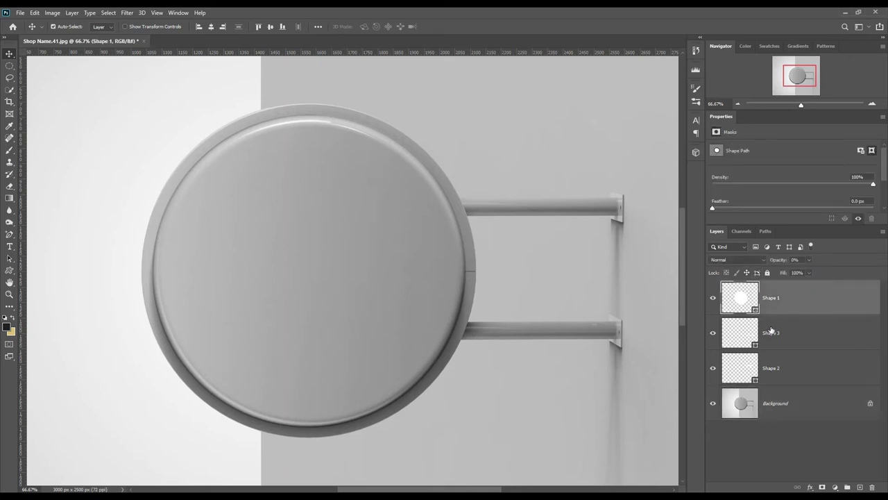
pyautogui.click(785, 409)
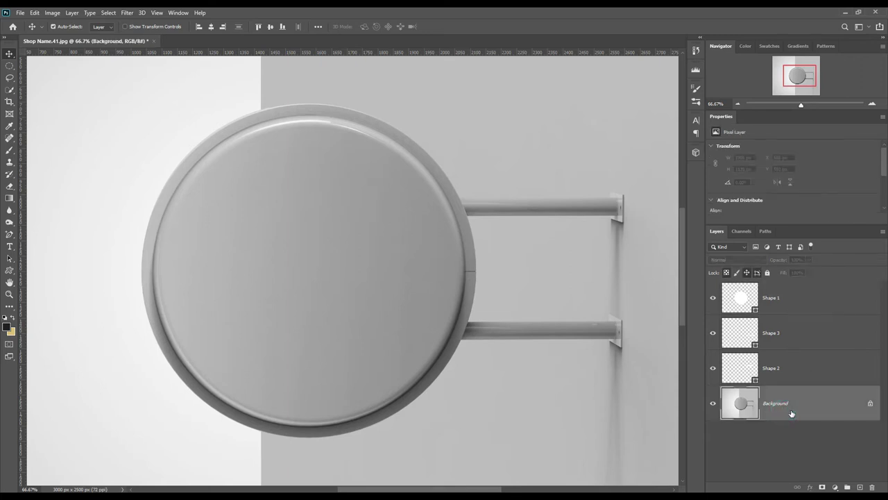
pyautogui.click(9, 270)
# Draw an ff0000 red circle over the sign at 46% opacity and convert it to a smart object.
pyautogui.click(41, 288)
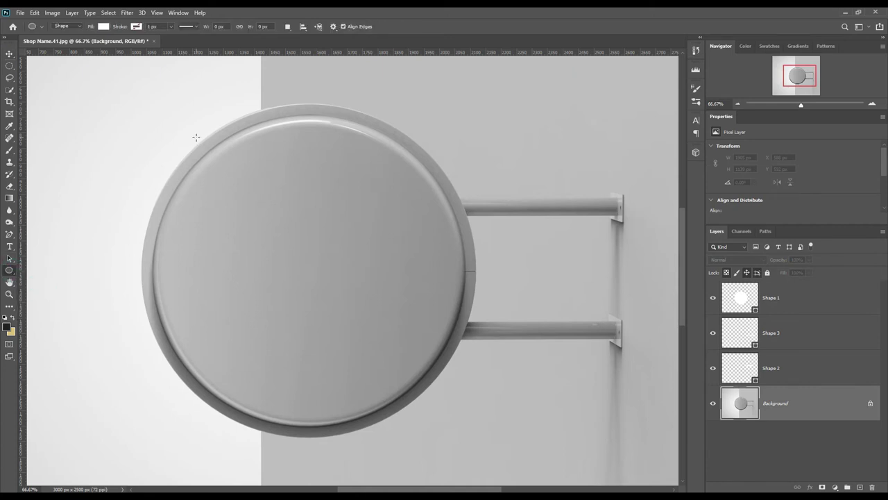
pyautogui.moveTo(142, 116)
pyautogui.mouseDown()
pyautogui.moveTo(463, 415)
pyautogui.moveTo(585, 451)
pyautogui.mouseUp()
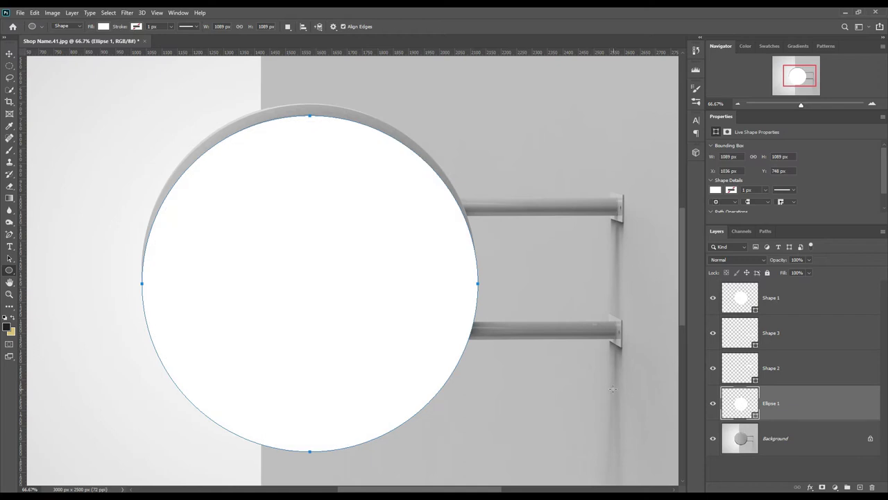
pyautogui.doubleClick(753, 415)
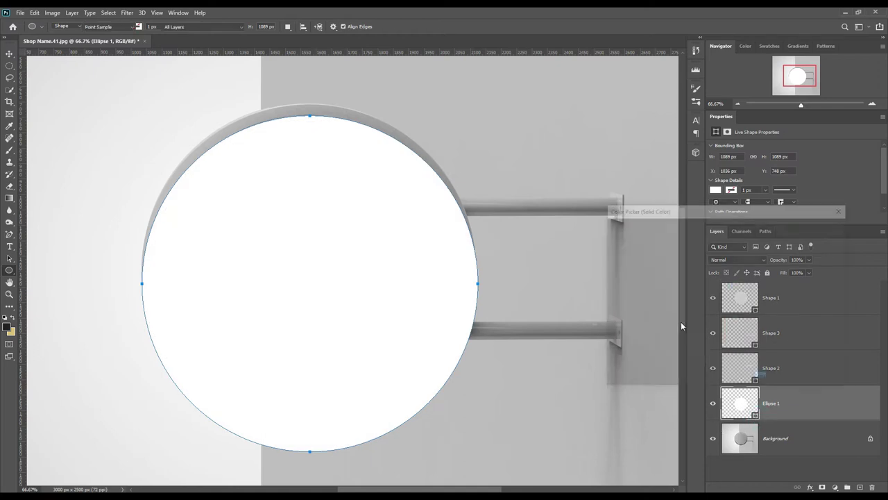
pyautogui.moveTo(711, 242); pyautogui.dragTo(726, 231)
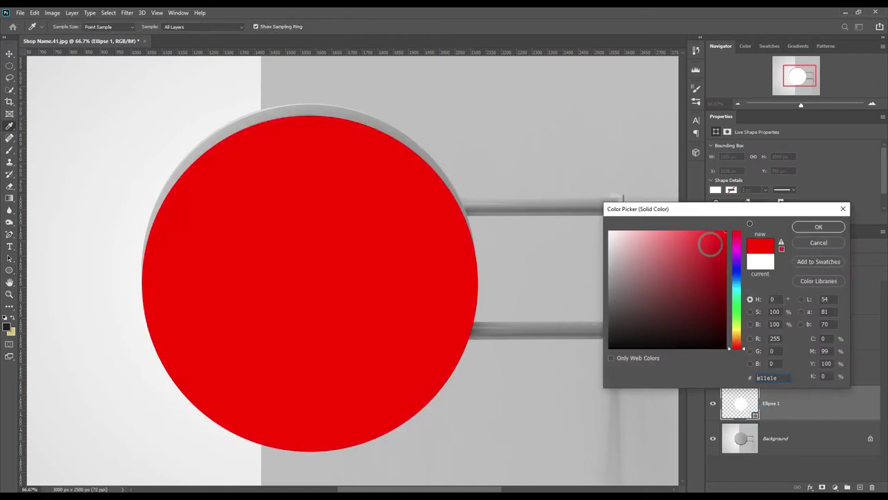
pyautogui.click(805, 228)
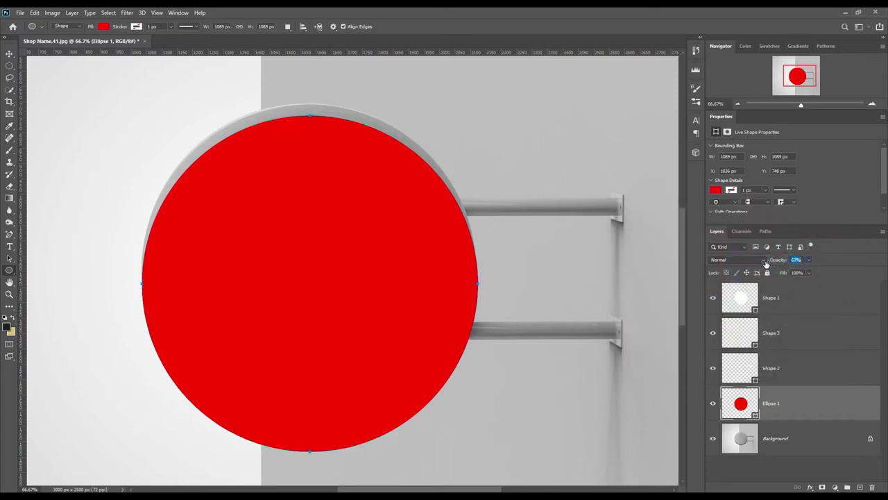
pyautogui.press('Return')
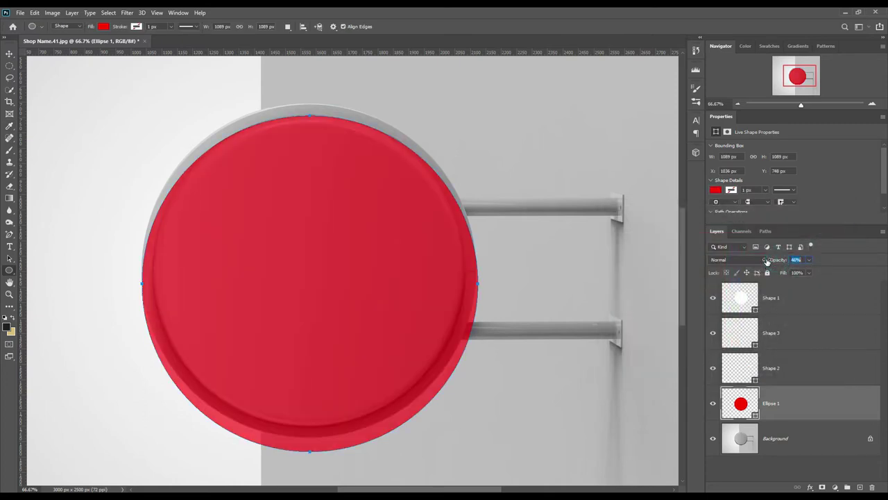
pyautogui.moveTo(777, 260); pyautogui.dragTo(763, 261)
pyautogui.rightClick(819, 414)
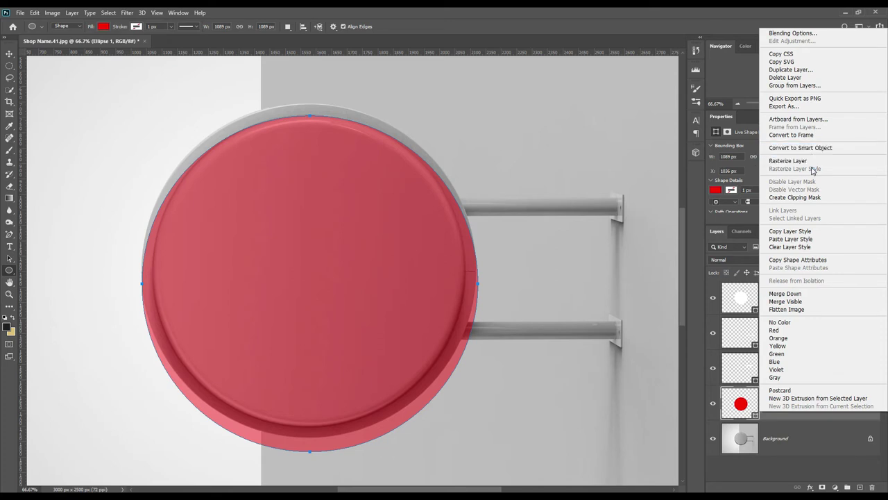
pyautogui.click(803, 148)
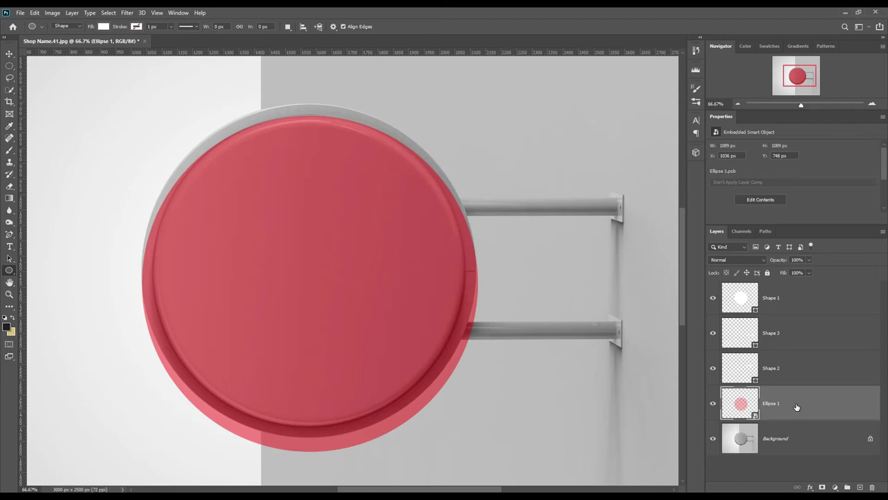
# Move, slightly enlarge and nudge the red circle to line up with the sign face.
pyautogui.hotkey('ctrl', 't')
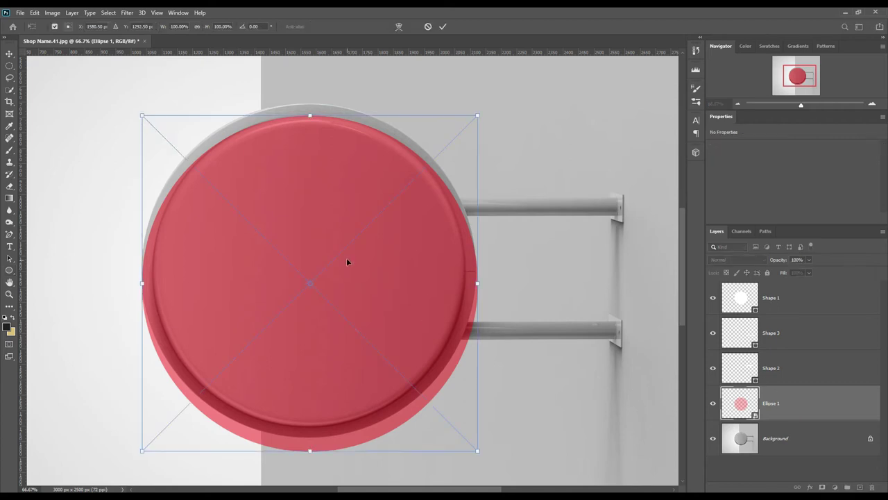
pyautogui.moveTo(338, 281); pyautogui.dragTo(335, 269)
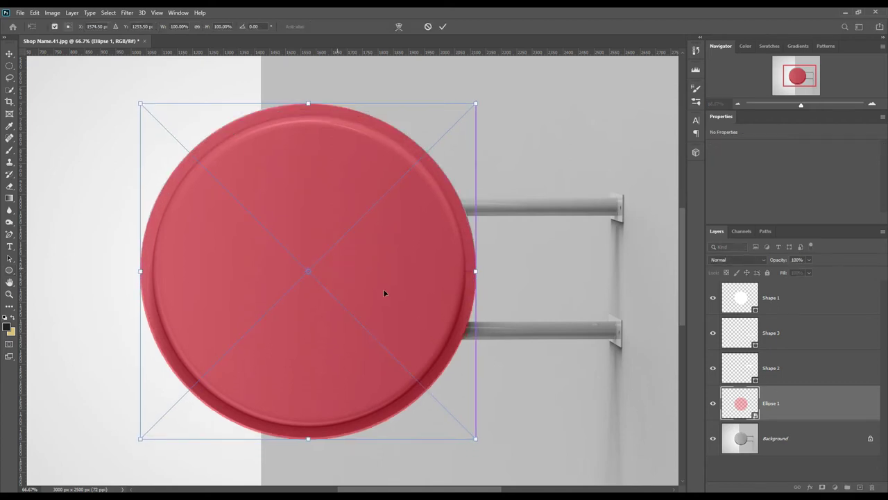
pyautogui.press('Up')
pyautogui.press('Up')
pyautogui.press('Up')
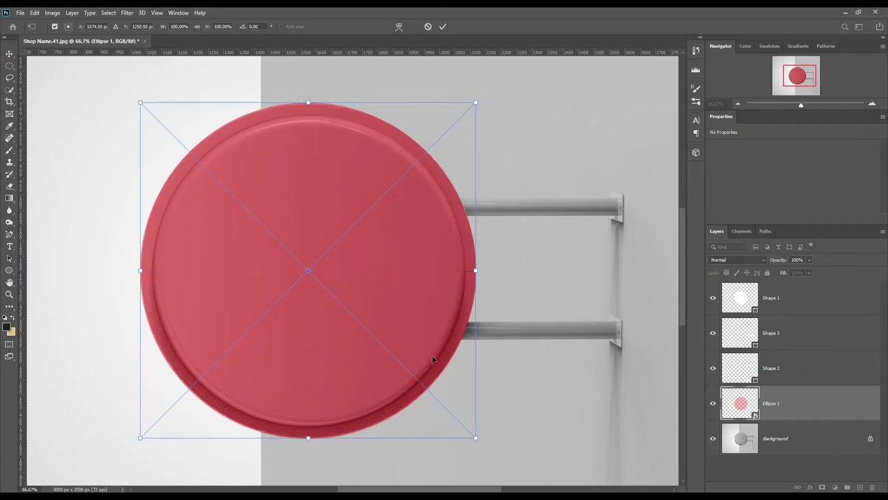
pyautogui.moveTo(474, 439); pyautogui.dragTo(481, 444)
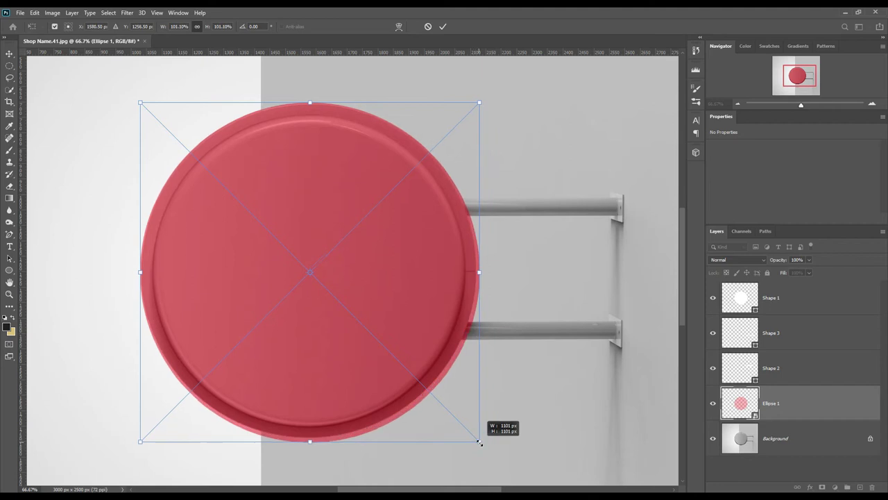
pyautogui.press('Left')
pyautogui.press('Left')
pyautogui.press('Left')
pyautogui.press('Up')
pyautogui.press('Up')
pyautogui.press('Up')
pyautogui.press('Up')
pyautogui.press('Up')
pyautogui.press('Up')
pyautogui.press('Up')
pyautogui.press('Up')
pyautogui.press('Up')
pyautogui.press('Up')
pyautogui.press('Up')
pyautogui.press('Up')
pyautogui.press('Left')
pyautogui.press('Left')
pyautogui.press('Left')
pyautogui.press('Left')
pyautogui.press('Down')
pyautogui.press('Down')
pyautogui.press('Down')
pyautogui.press('Right')
pyautogui.press('Right')
pyautogui.press('Right')
pyautogui.press('Down')
pyautogui.press('Down')
pyautogui.press('Down')
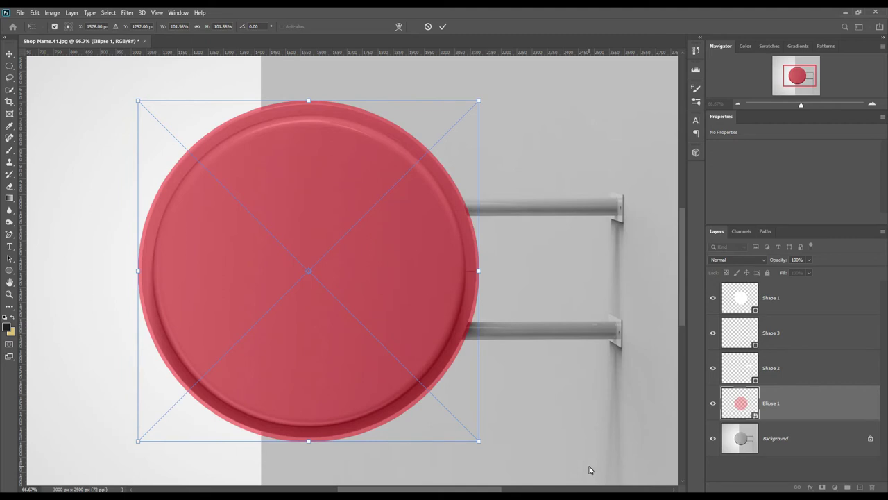
pyautogui.press('Up')
pyautogui.press('Up')
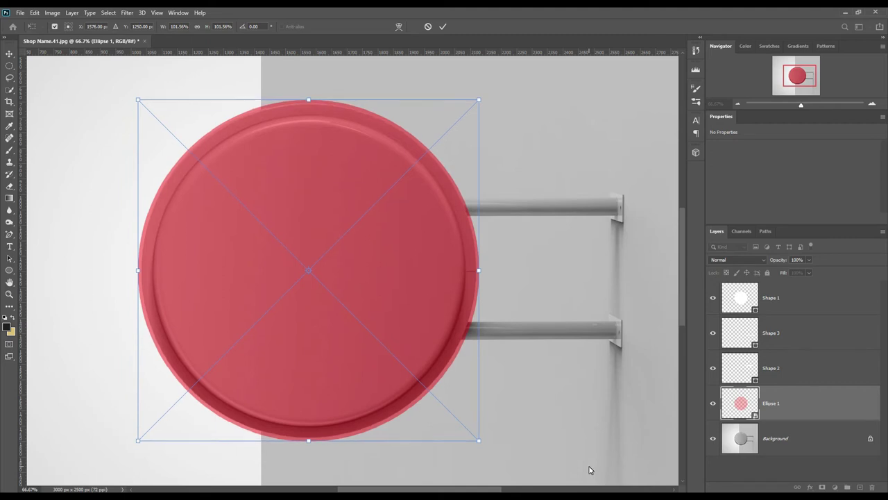
pyautogui.click(442, 26)
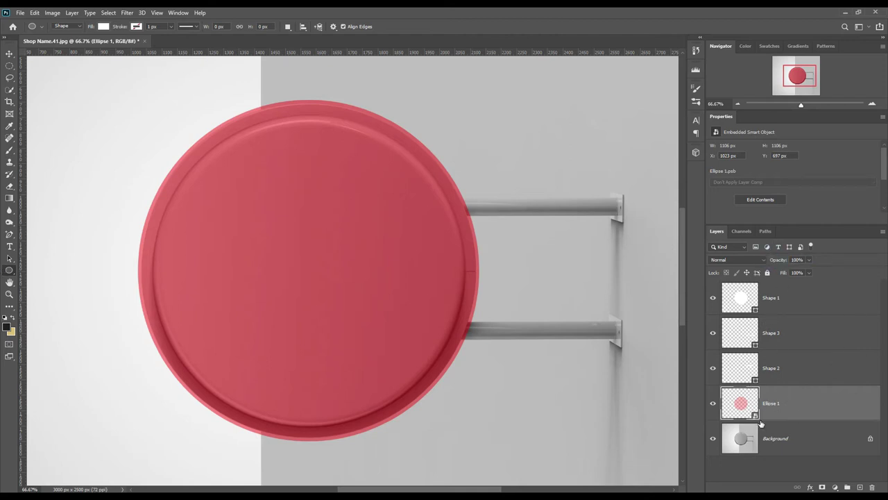
# Add a layer mask to Ellipse 1 from the Shape 1 outline.
pyautogui.keyDown('ctrl'); pyautogui.click(742, 300); pyautogui.keyUp('ctrl')
pyautogui.click(821, 487)
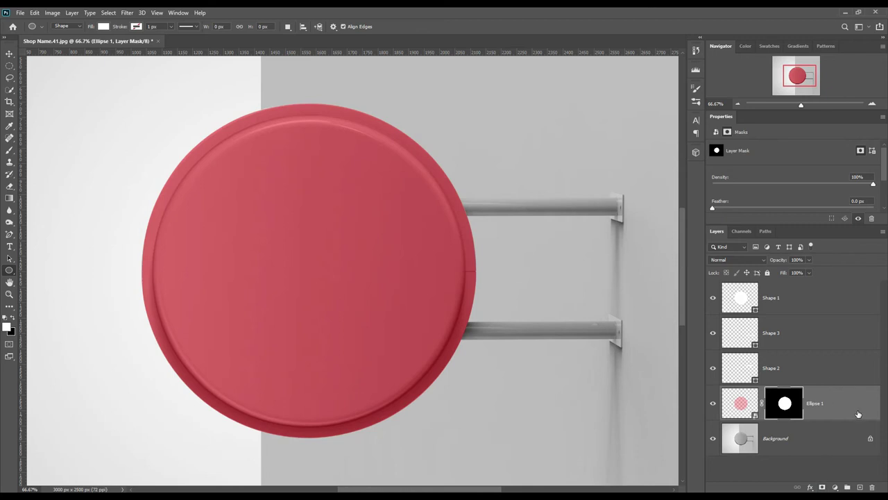
pyautogui.click(755, 389)
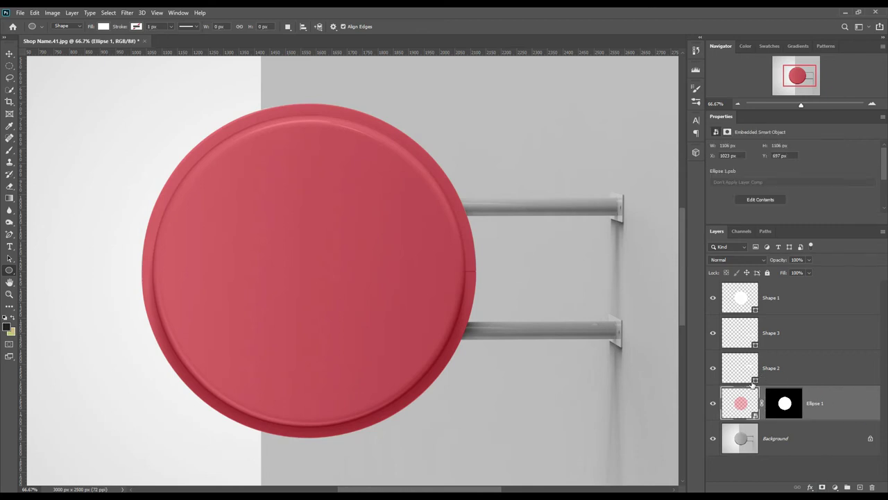
# Add a 1a1a1a Color Fill layer over both mounting bars, masking out the circle area.
pyautogui.keyDown('ctrl'); pyautogui.click(757, 347); pyautogui.keyUp('ctrl')
pyautogui.keyDown('ctrl'); pyautogui.keyDown('shift'); pyautogui.click(755, 343); pyautogui.keyUp('shift'); pyautogui.keyUp('ctrl')
pyautogui.click(818, 441)
pyautogui.click(834, 487)
pyautogui.click(832, 325)
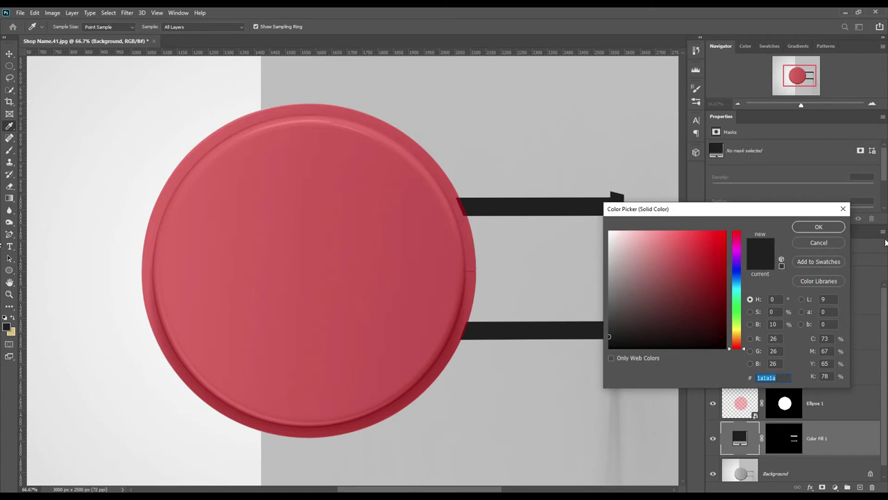
pyautogui.click(819, 227)
pyautogui.keyDown('ctrl'); pyautogui.click(784, 403); pyautogui.keyUp('ctrl')
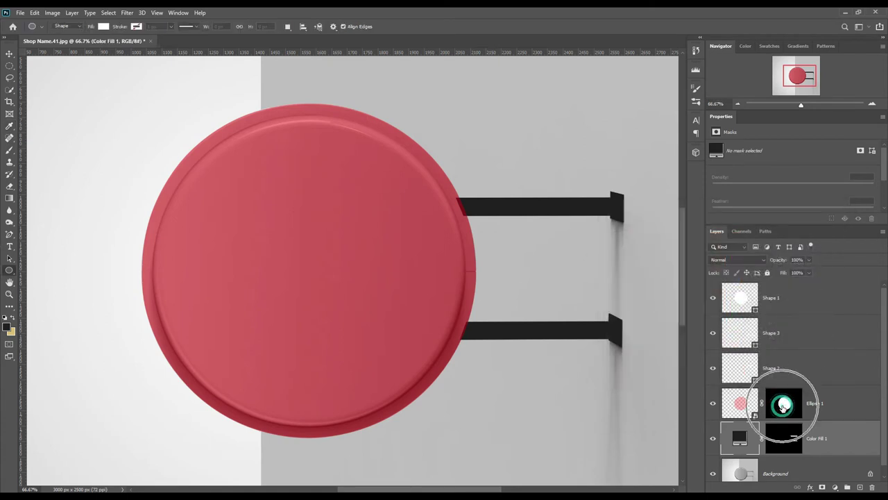
pyautogui.click(786, 446)
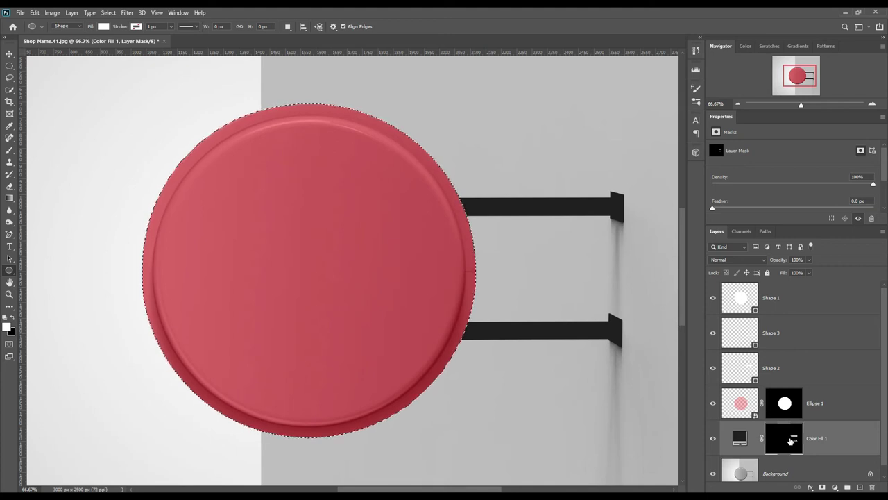
pyautogui.hotkey('ctrl', 'd')
pyautogui.click(852, 440)
# Put Shape 1, Shape 2 and Shape 3 into a group named 'Object ID'.
pyautogui.click(821, 362)
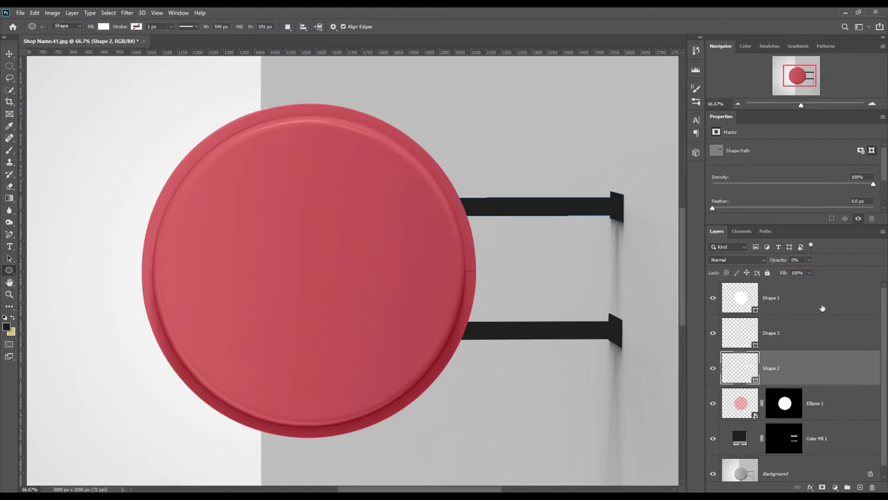
pyautogui.keyDown('shift'); pyautogui.click(820, 298); pyautogui.keyUp('shift')
pyautogui.moveTo(844, 364); pyautogui.dragTo(848, 488)
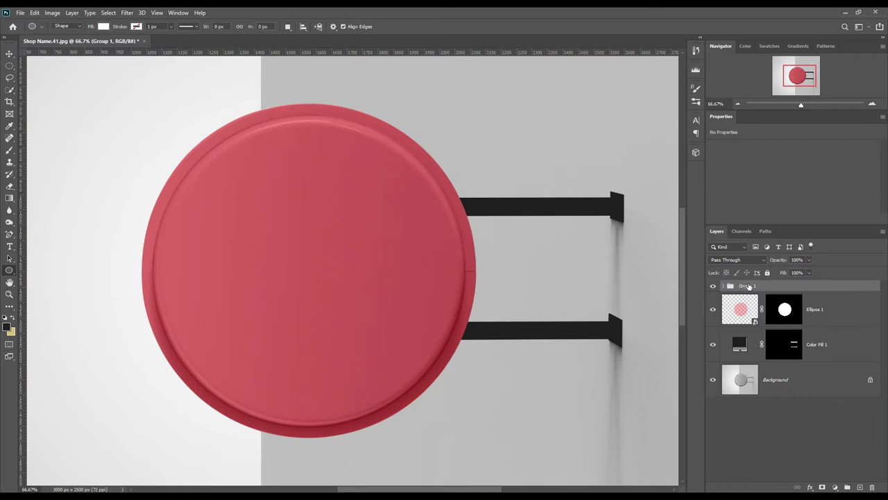
pyautogui.doubleClick(747, 286)
pyautogui.write('Object ID')
pyautogui.press('Return')
pyautogui.click(834, 306)
pyautogui.click(837, 355)
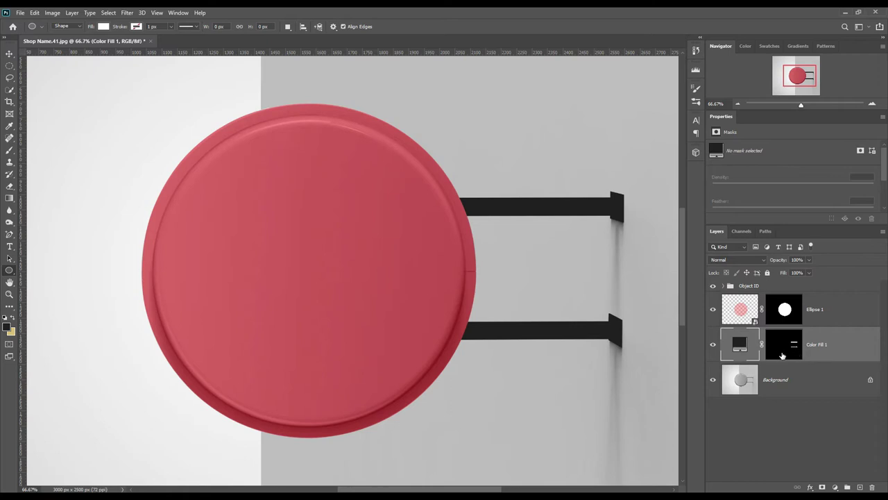
# Copy the bars onto Layer 1 above Color Fill 1 and set it to Multiply.
pyautogui.moveTo(794, 347); pyautogui.dragTo(746, 384)
pyautogui.click(746, 383)
pyautogui.keyDown('ctrl'); pyautogui.click(793, 347); pyautogui.keyUp('ctrl')
pyautogui.click(798, 377)
pyautogui.hotkey('ctrl', 'j')
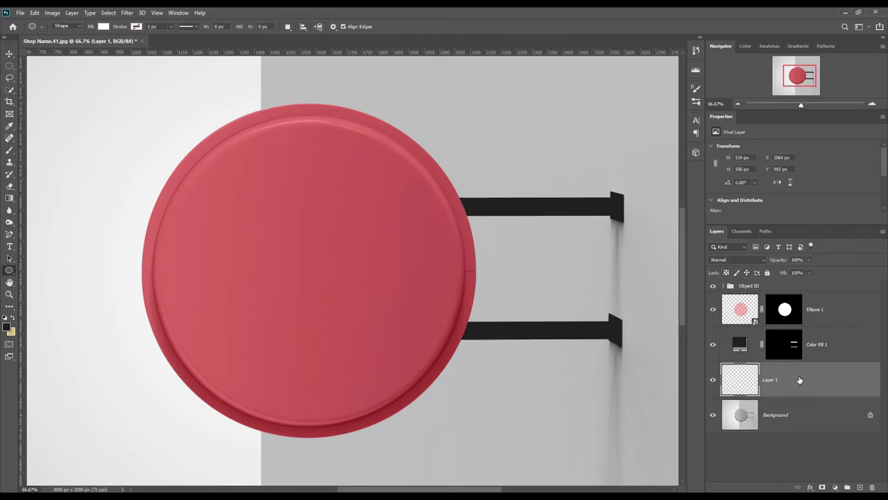
pyautogui.moveTo(814, 385); pyautogui.dragTo(805, 327)
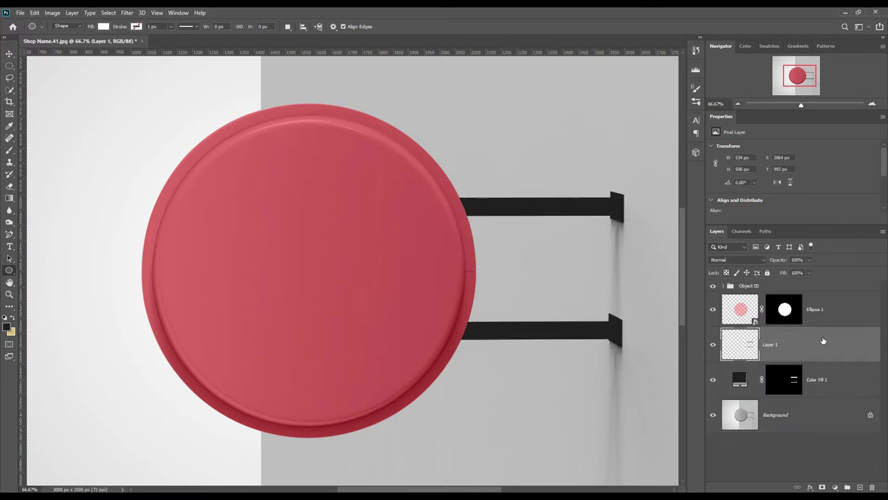
pyautogui.click(758, 260)
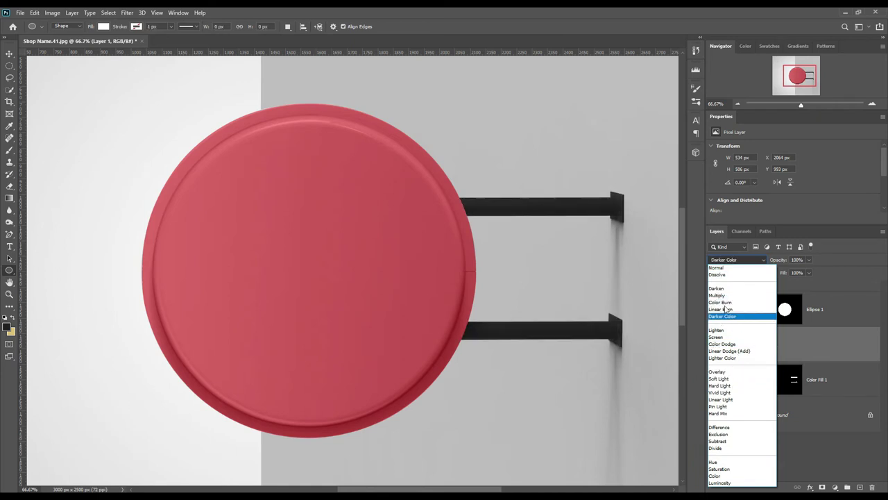
pyautogui.click(729, 296)
# Duplicate Layer 1 and set Layer 1 copy to Screen blending.
pyautogui.click(821, 339)
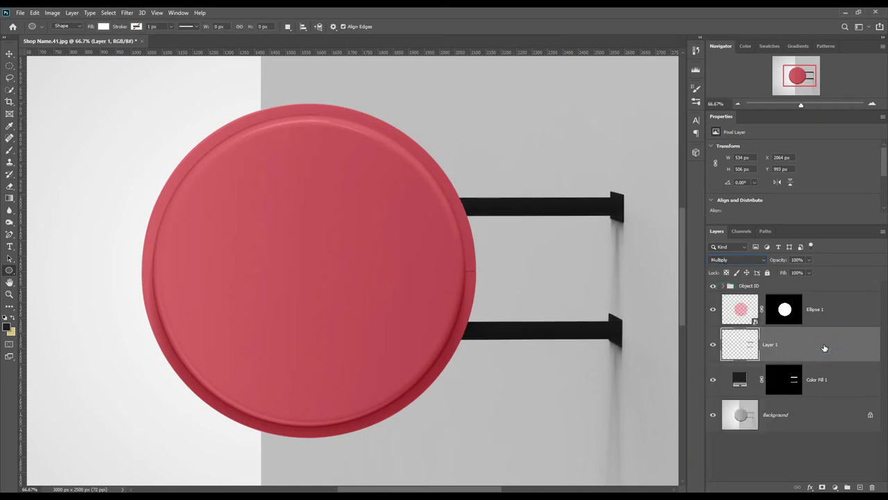
pyautogui.hotkey('ctrl', 'j')
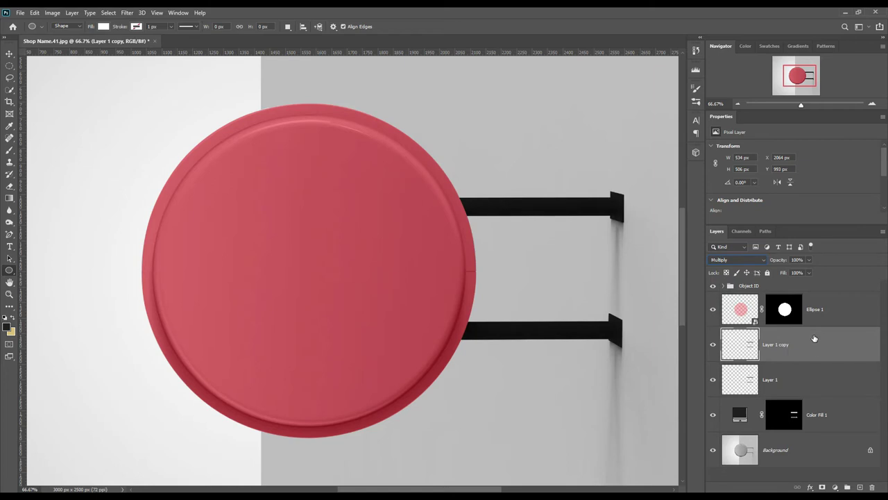
pyautogui.click(756, 260)
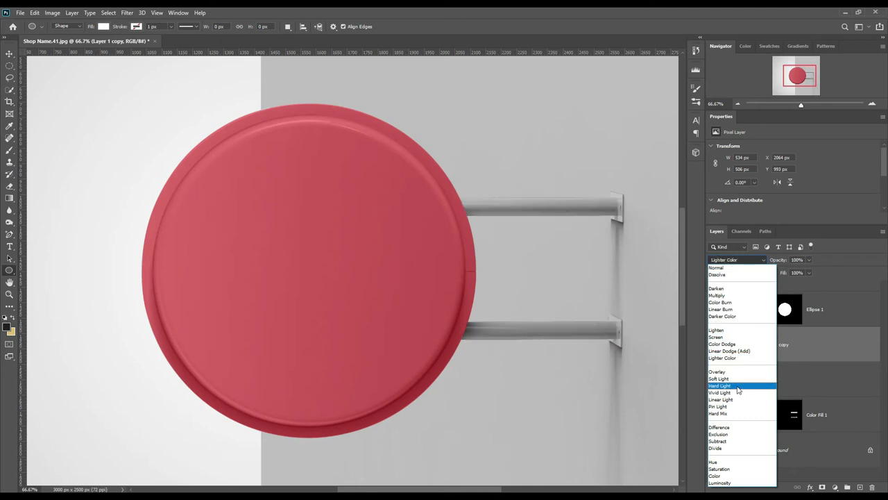
pyautogui.click(725, 336)
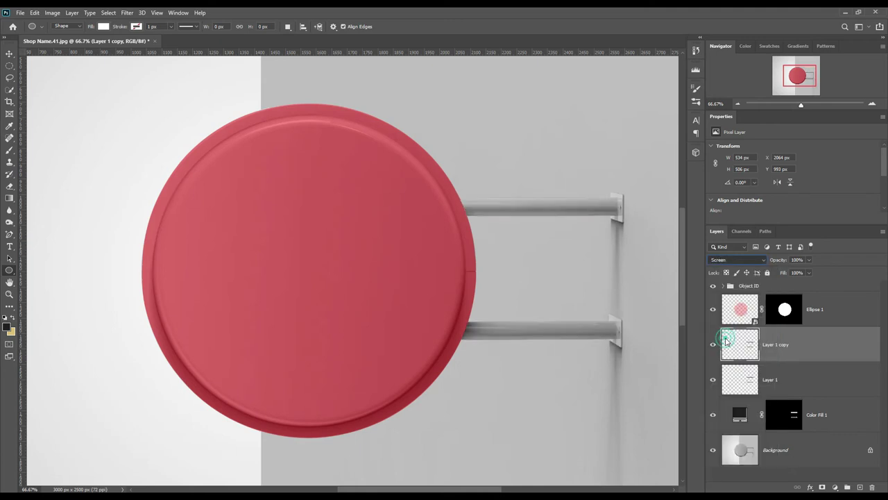
pyautogui.click(849, 363)
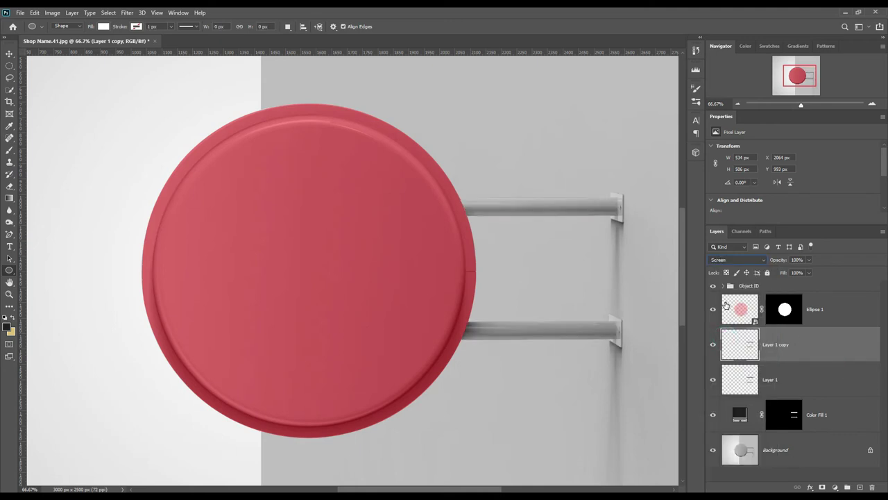
pyautogui.click(53, 13)
pyautogui.moveTo(67, 37)
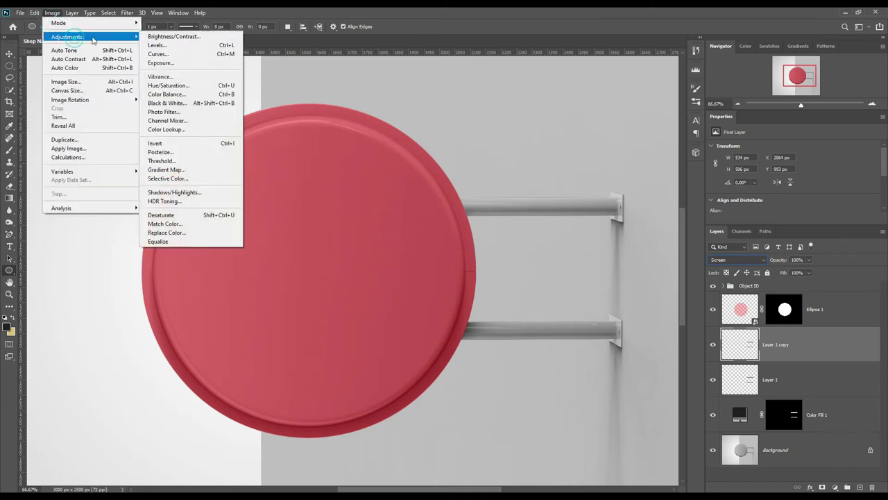
# Apply Levels of 119 / 1.00 / 215 to Layer 1 copy for metallic rail contrast.
pyautogui.click(176, 46)
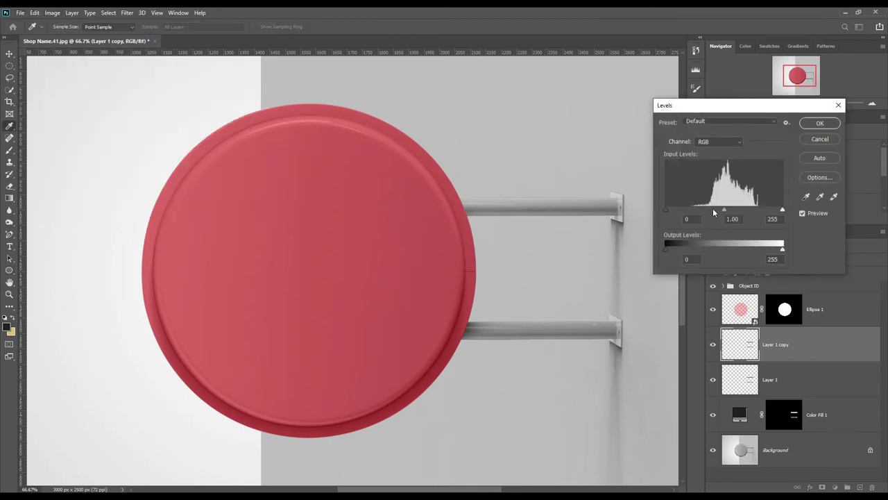
pyautogui.moveTo(671, 212)
pyautogui.mouseDown()
pyautogui.moveTo(734, 211)
pyautogui.moveTo(727, 210)
pyautogui.mouseUp()
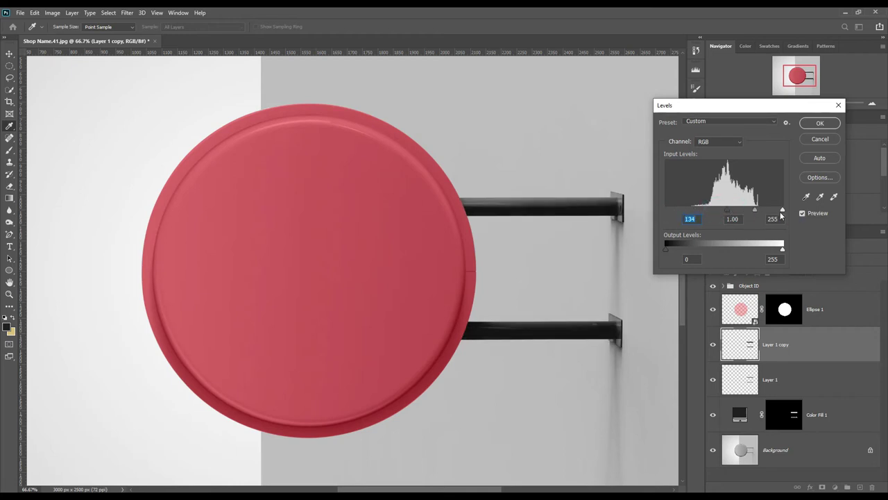
pyautogui.moveTo(782, 211)
pyautogui.mouseDown()
pyautogui.moveTo(758, 211)
pyautogui.moveTo(769, 211)
pyautogui.mouseUp()
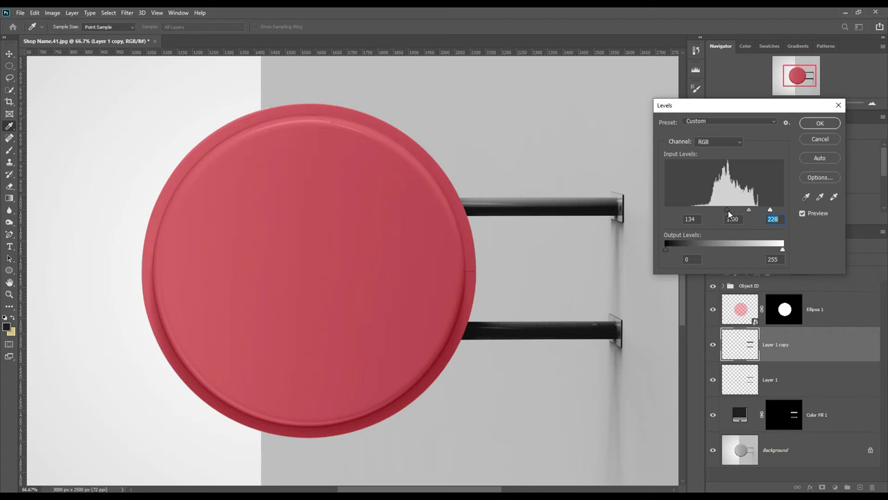
pyautogui.moveTo(728, 209); pyautogui.dragTo(765, 213)
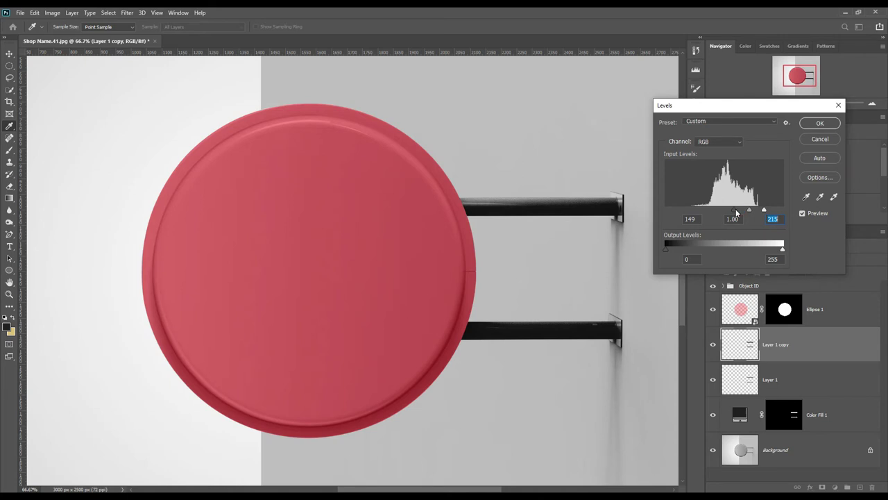
pyautogui.moveTo(734, 212); pyautogui.dragTo(721, 213)
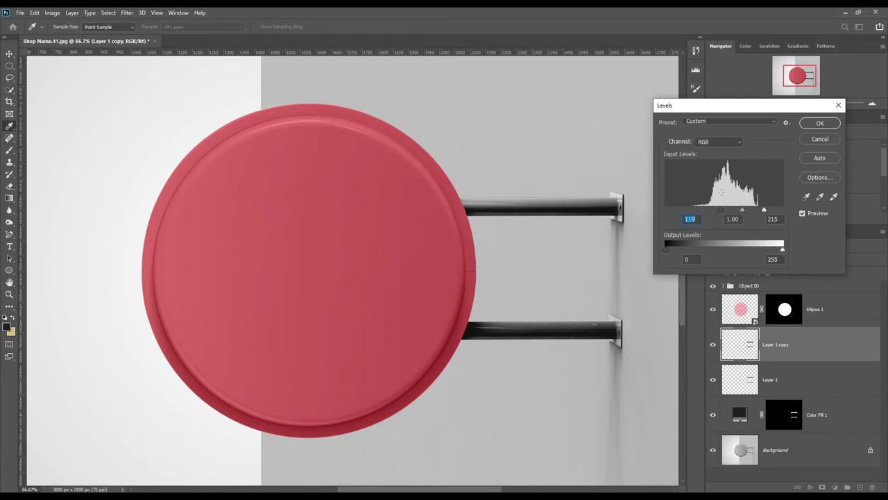
pyautogui.click(819, 123)
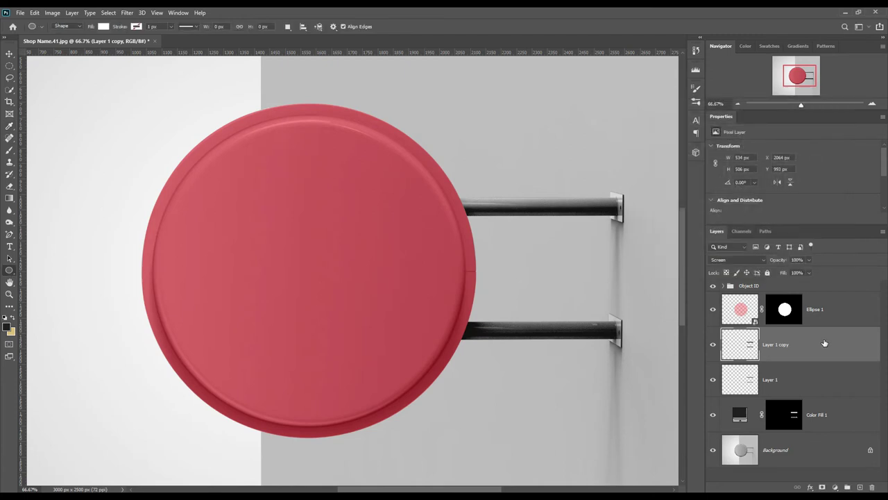
# Group Layer 1 and Layer 1 copy as FX, then open the Ellipse 1 smart object.
pyautogui.keyDown('shift'); pyautogui.click(819, 382); pyautogui.keyUp('shift')
pyautogui.moveTo(852, 372); pyautogui.dragTo(847, 487)
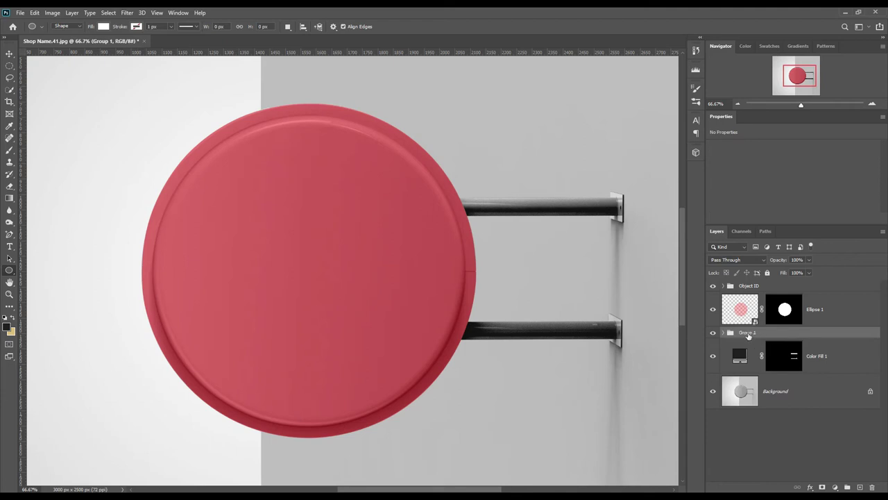
pyautogui.doubleClick(746, 332)
pyautogui.write('FX')
pyautogui.press('Return')
pyautogui.click(817, 311)
pyautogui.doubleClick(755, 320)
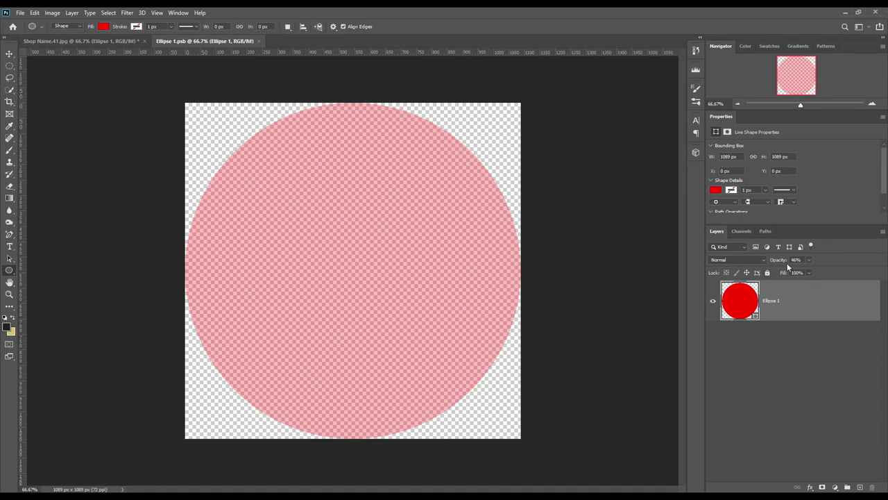
# Set the ellipse to 100% opacity, save Ellipse 1.psb, and close its tab.
pyautogui.moveTo(775, 262); pyautogui.dragTo(812, 262)
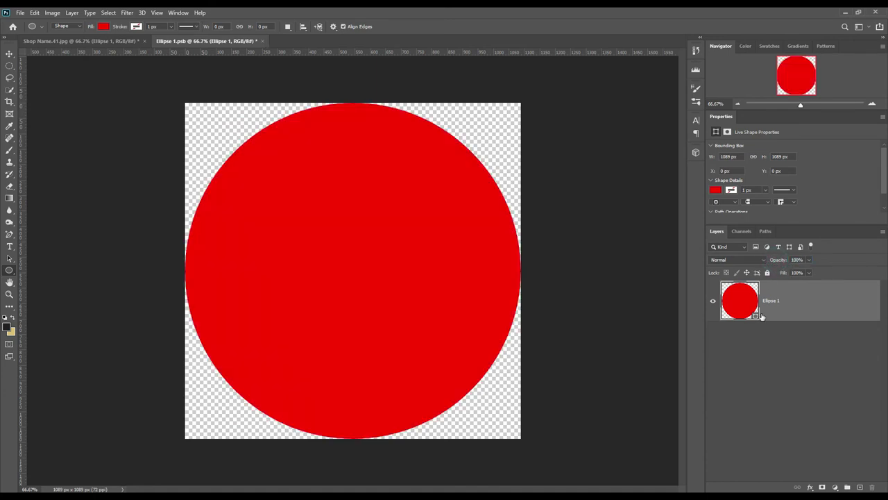
pyautogui.click(21, 12)
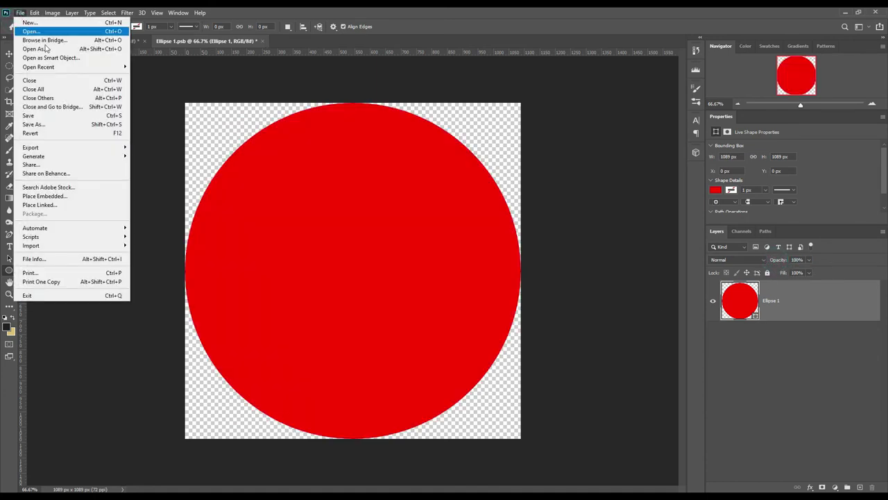
pyautogui.click(55, 116)
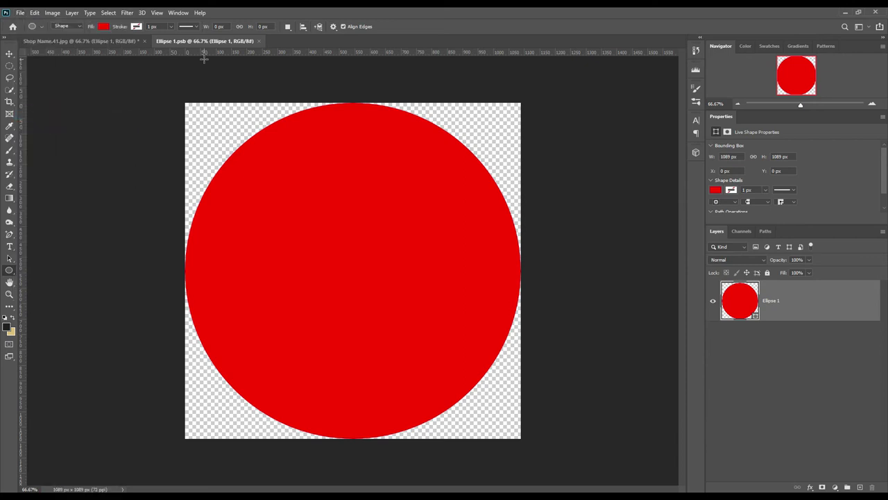
pyautogui.click(8, 54)
pyautogui.click(100, 42)
pyautogui.click(258, 41)
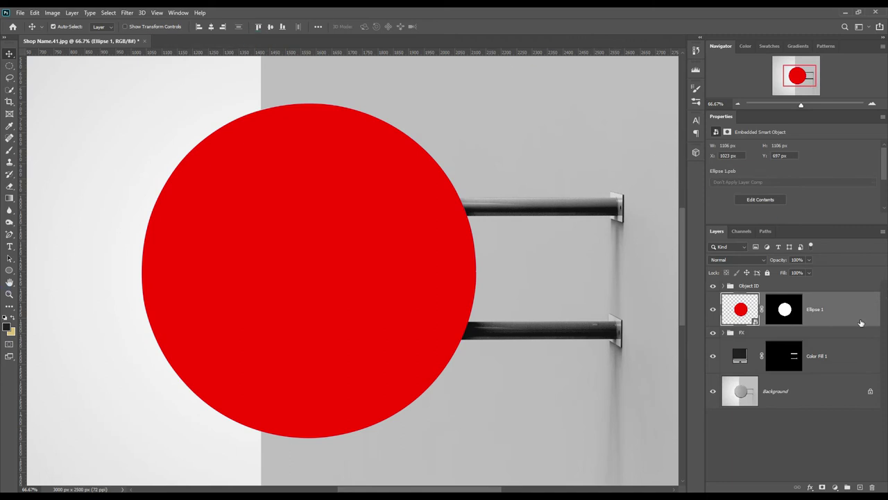
# Copy the Background's circle area to Layer 2 above Ellipse 1, set to Multiply.
pyautogui.keyDown('ctrl'); pyautogui.click(781, 316); pyautogui.keyUp('ctrl')
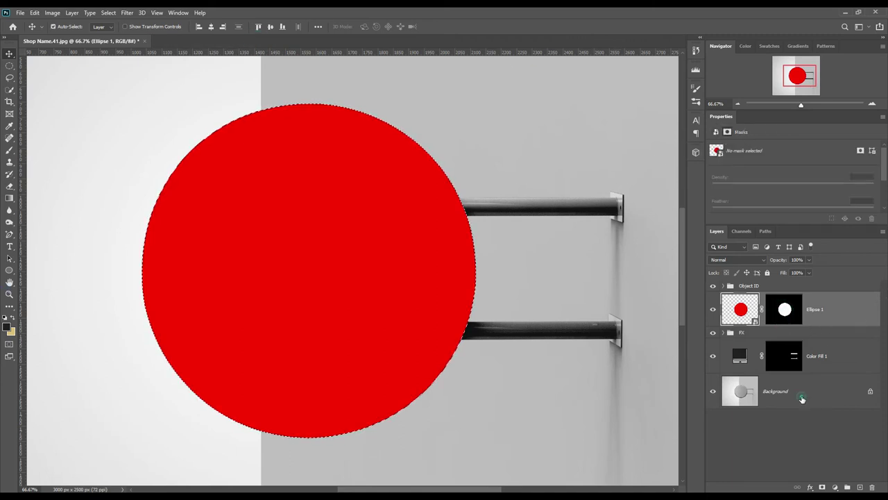
pyautogui.click(802, 399)
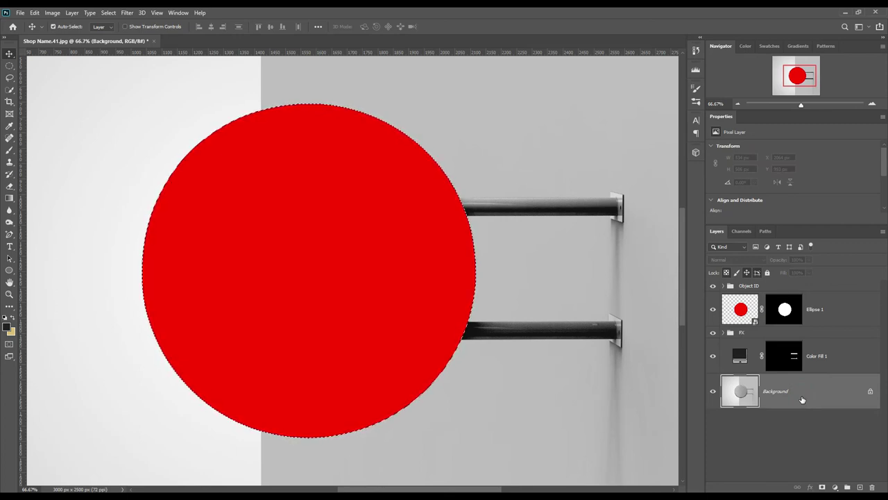
pyautogui.hotkey('ctrl', 'j')
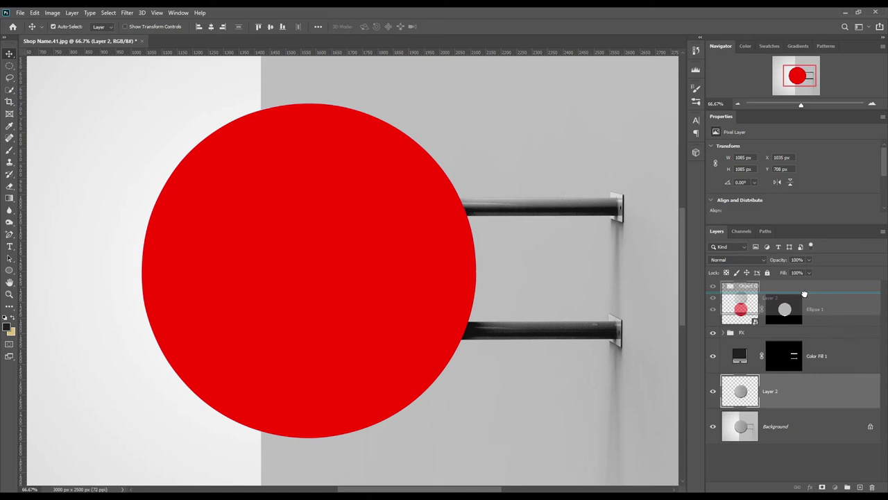
pyautogui.moveTo(802, 399); pyautogui.dragTo(803, 293)
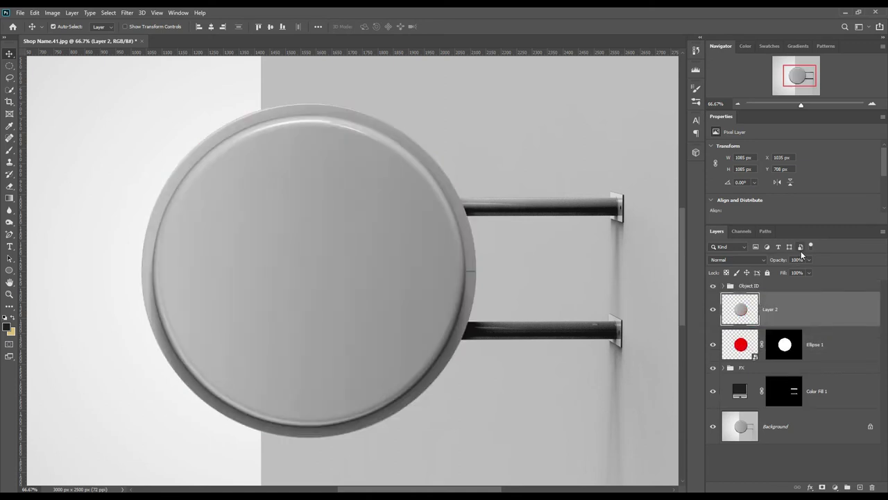
pyautogui.click(751, 259)
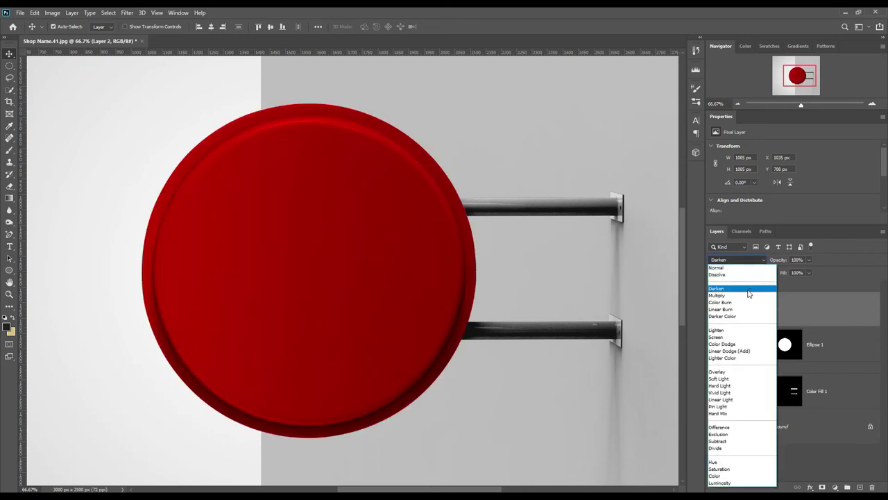
pyautogui.click(736, 295)
# Duplicate Layer 2 and set Layer 2 copy to Screen blend mode.
pyautogui.click(826, 311)
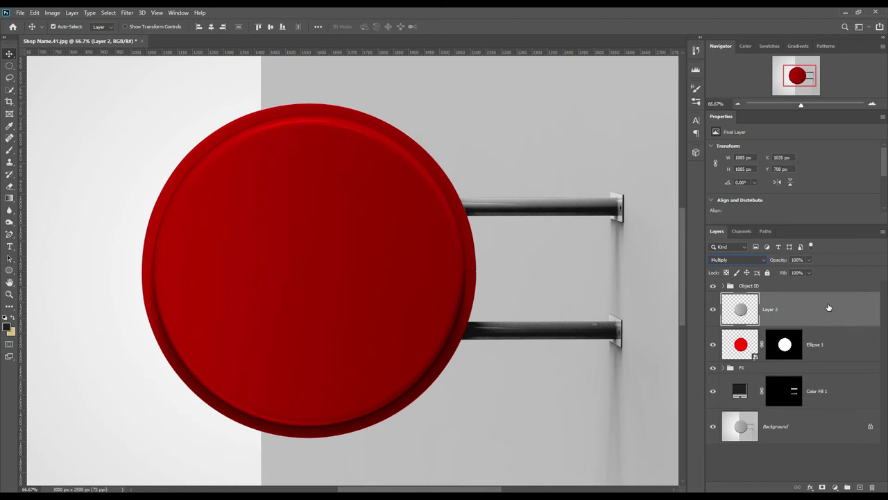
pyautogui.click(829, 313)
pyautogui.click(830, 314)
pyautogui.click(9, 54)
pyautogui.click(803, 318)
pyautogui.hotkey('ctrl', 'j')
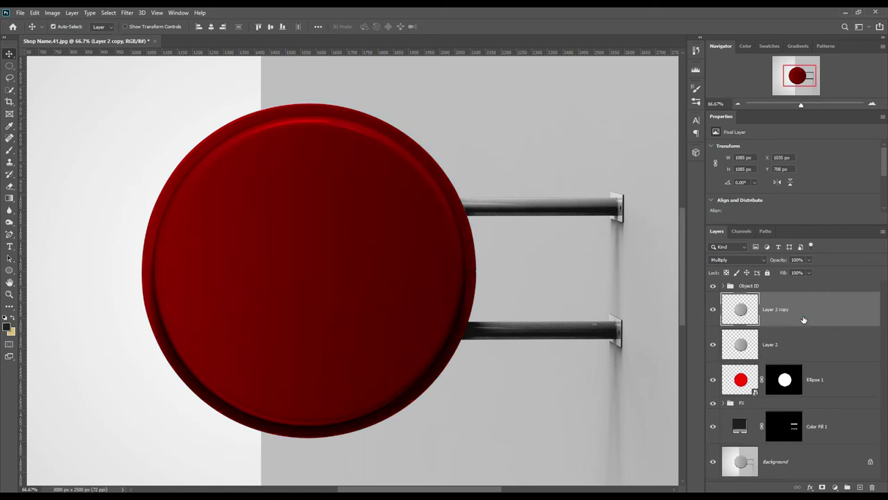
pyautogui.click(823, 317)
pyautogui.click(823, 317)
pyautogui.click(824, 317)
pyautogui.click(824, 317)
pyautogui.click(823, 316)
pyautogui.click(740, 259)
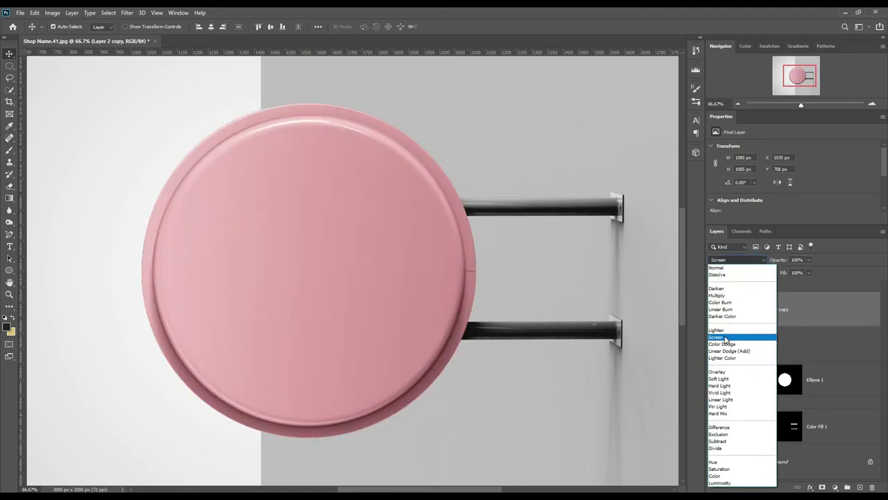
pyautogui.click(725, 337)
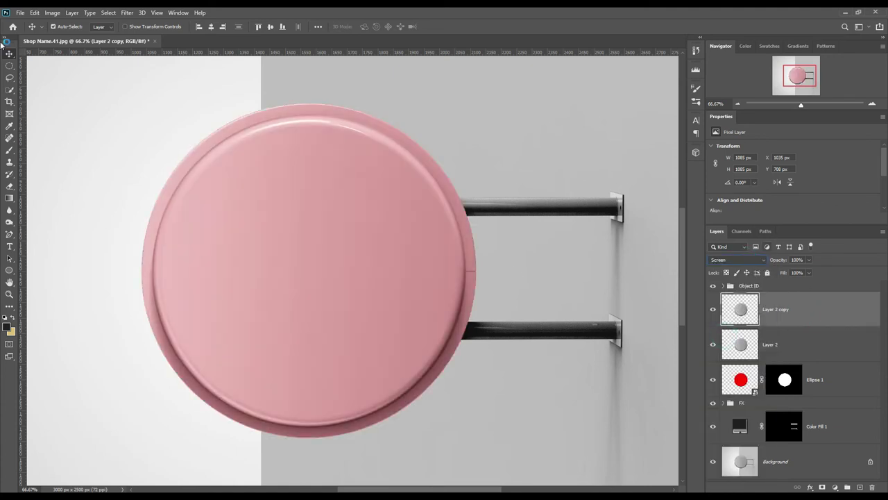
pyautogui.click(52, 13)
pyautogui.moveTo(67, 37)
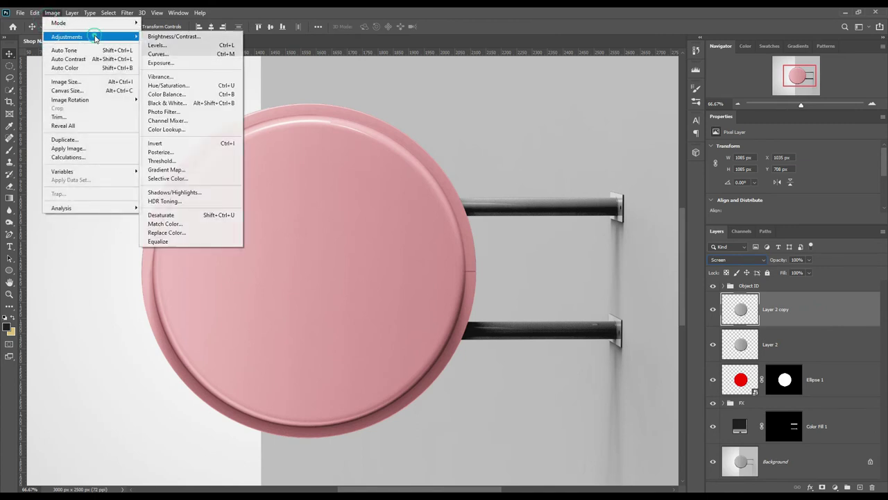
# Apply Levels to Layer 2 copy with the black input raised to 152.
pyautogui.click(173, 43)
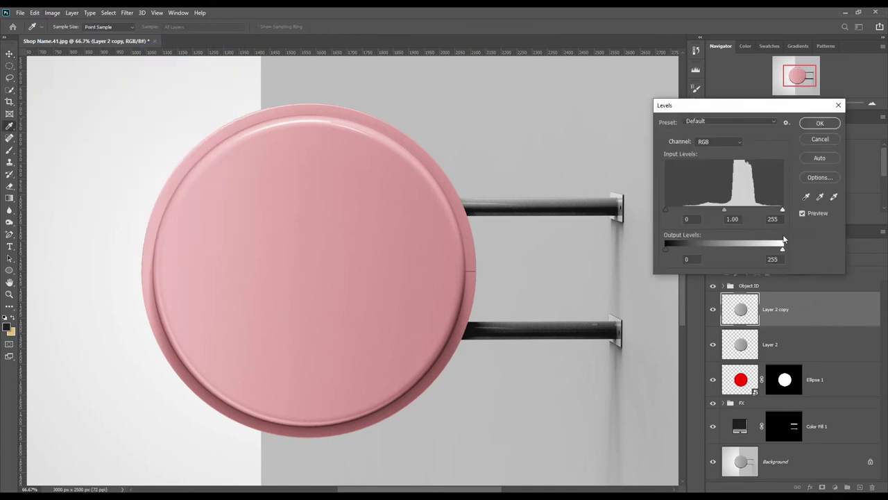
pyautogui.moveTo(665, 210); pyautogui.dragTo(734, 212)
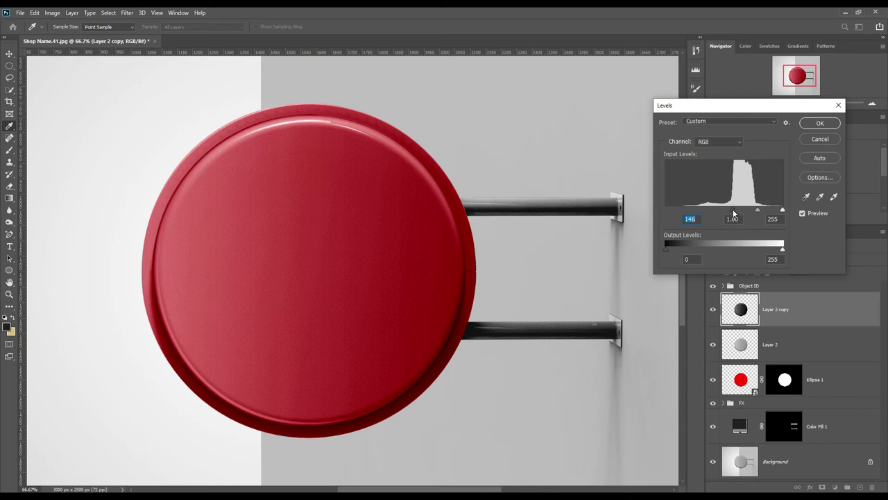
pyautogui.moveTo(734, 213); pyautogui.dragTo(736, 214)
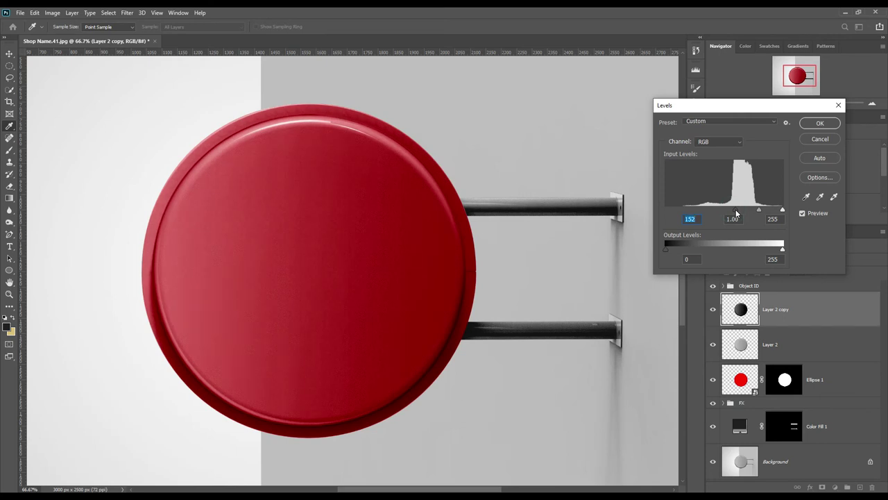
pyautogui.click(818, 125)
pyautogui.press('v')
pyautogui.click(833, 311)
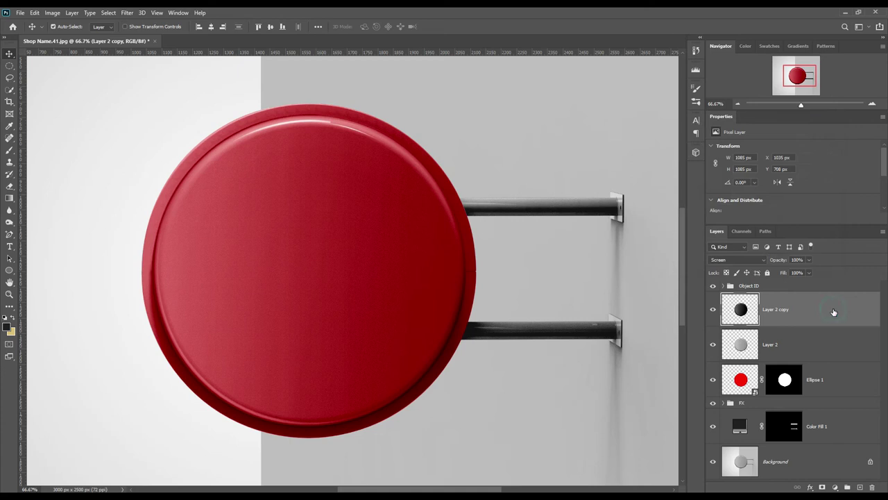
# Group Layer 2 and Layer 2 copy into a new group named FX.
pyautogui.keyDown('shift'); pyautogui.click(835, 347); pyautogui.keyUp('shift')
pyautogui.moveTo(835, 347); pyautogui.dragTo(845, 482)
pyautogui.click(847, 486)
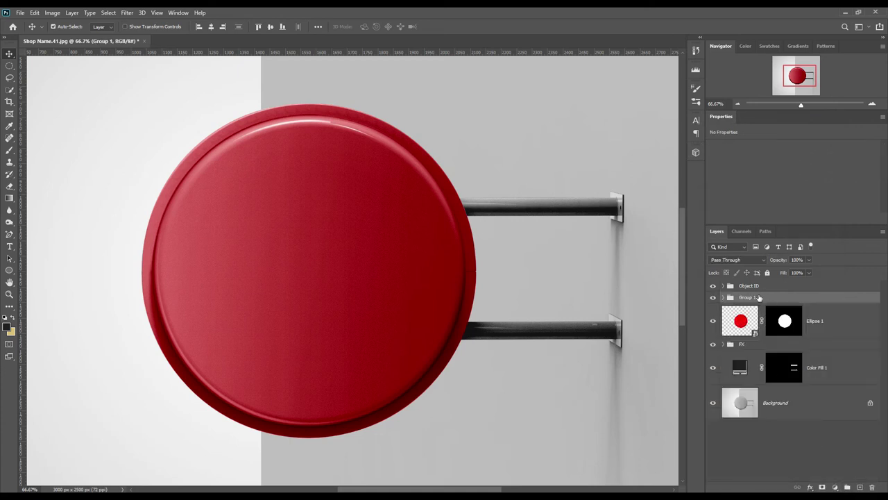
pyautogui.doubleClick(748, 296)
pyautogui.write('F')
pyautogui.press('Return')
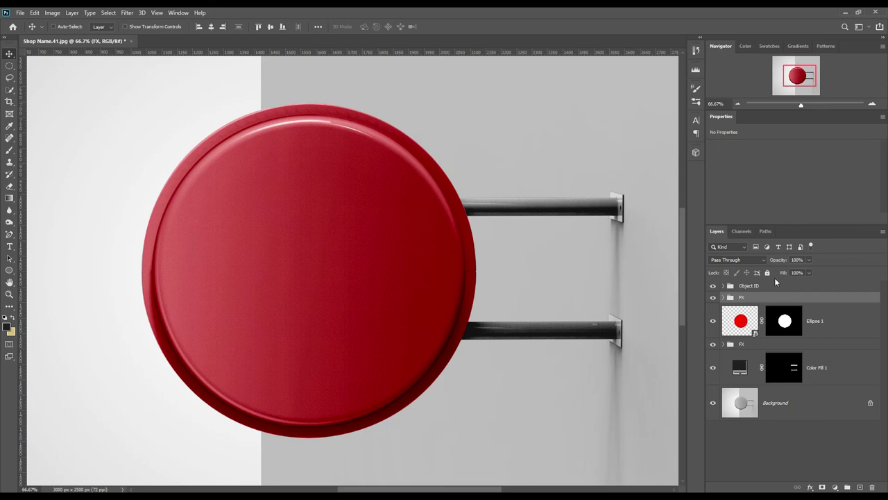
pyautogui.hotkey('ctrl', '0')
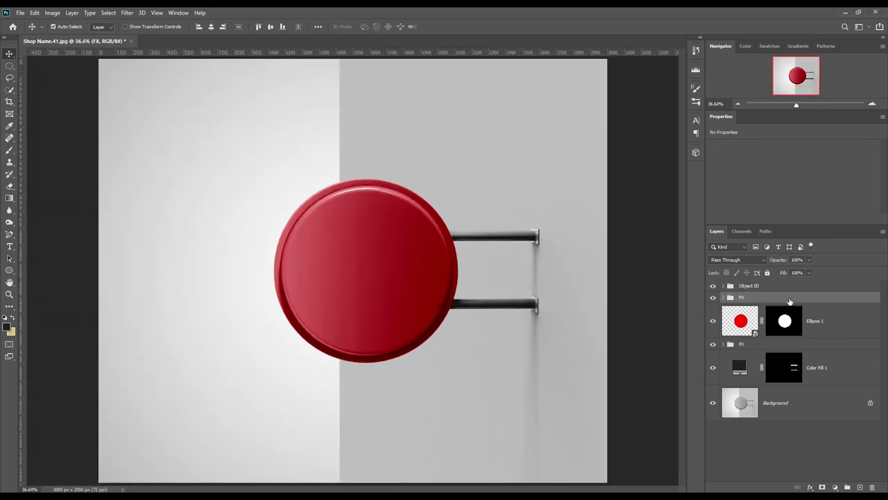
pyautogui.click(803, 406)
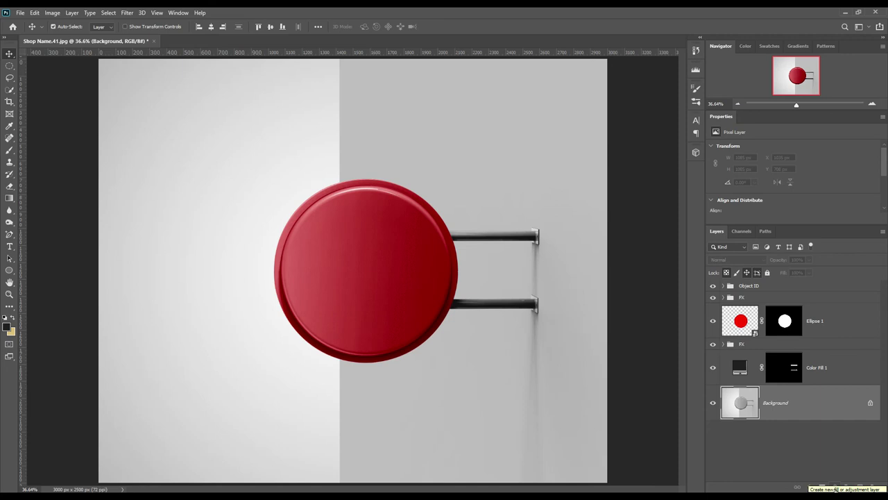
pyautogui.click(835, 489)
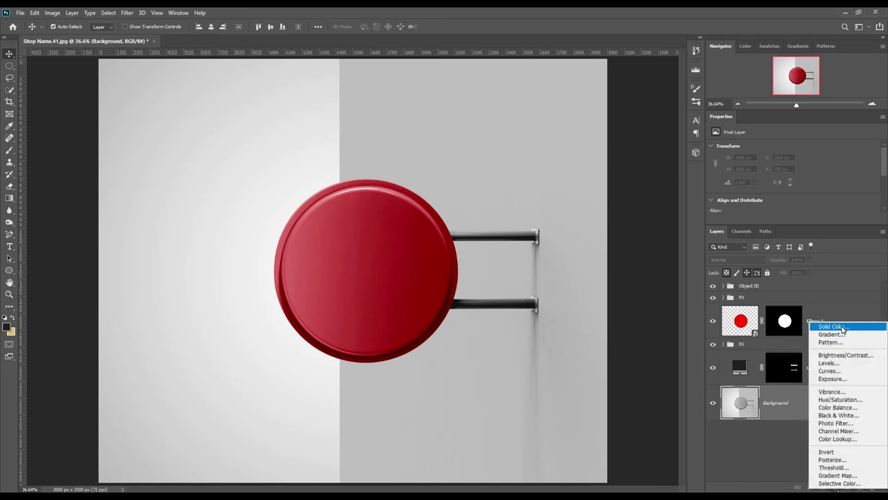
# Add a Solid Color fill sampled from the red sign above Background, in Linear Burn.
pyautogui.click(842, 328)
pyautogui.click(310, 242)
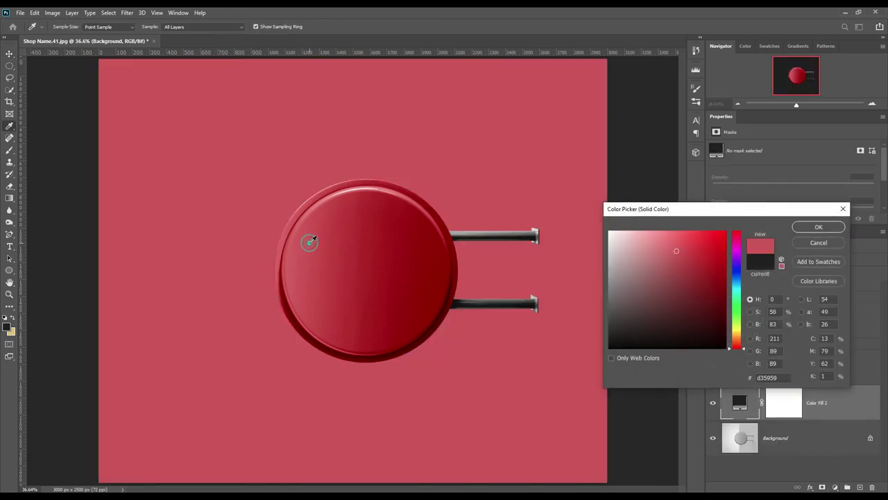
pyautogui.click(818, 227)
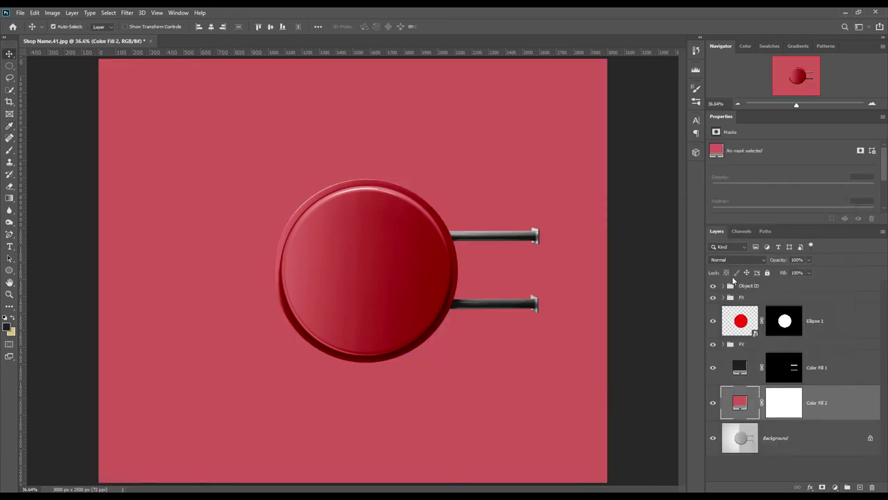
pyautogui.click(747, 262)
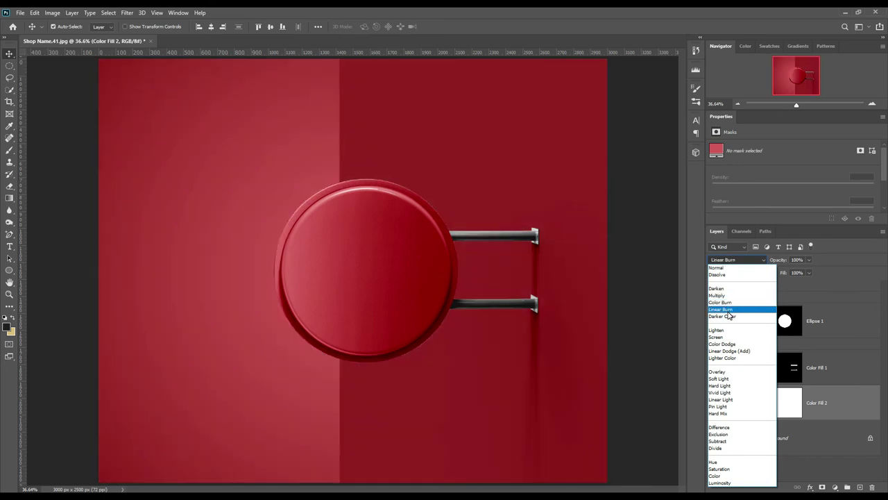
pyautogui.click(727, 310)
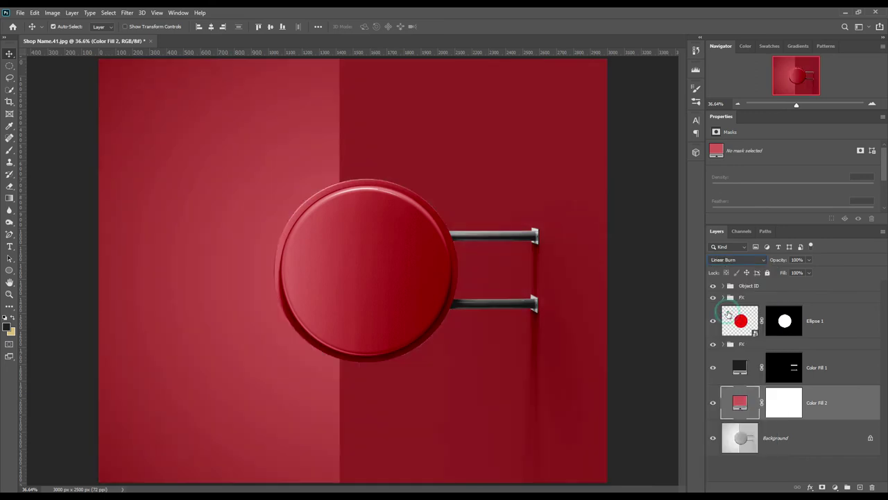
pyautogui.click(858, 408)
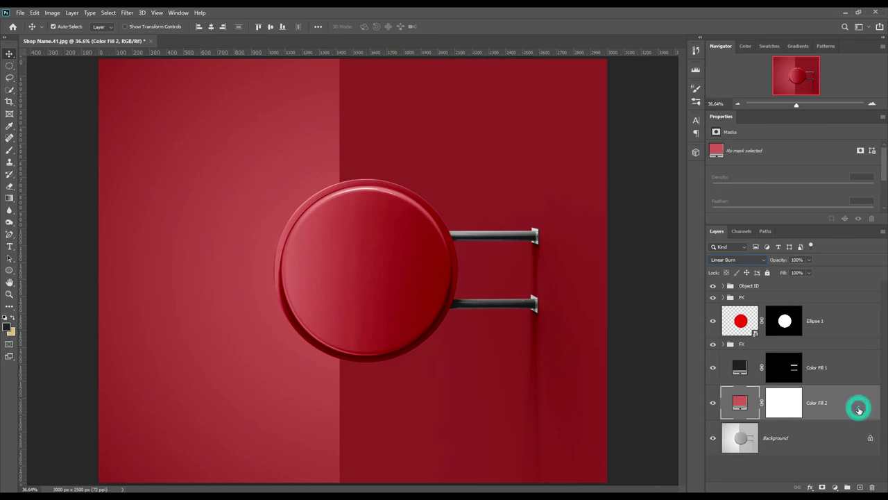
pyautogui.click(835, 369)
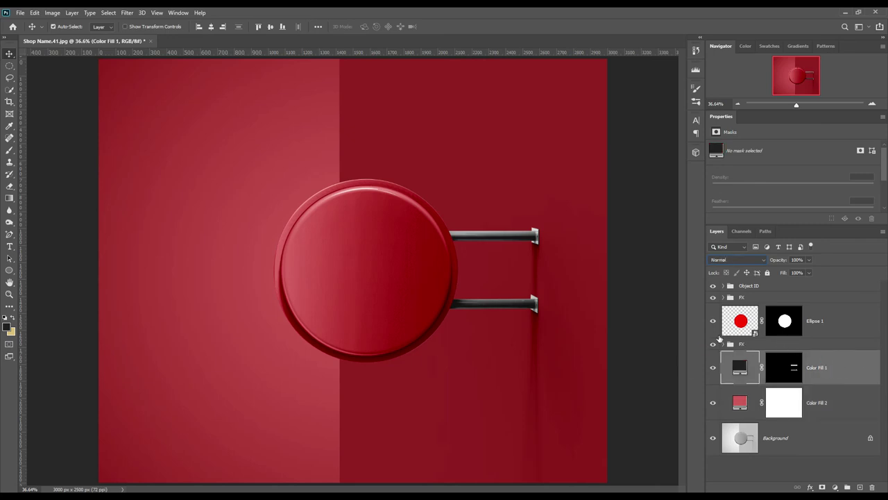
# Open Ellipse 1.psb and recolour its circle from red to muted teal 489392.
pyautogui.doubleClick(755, 332)
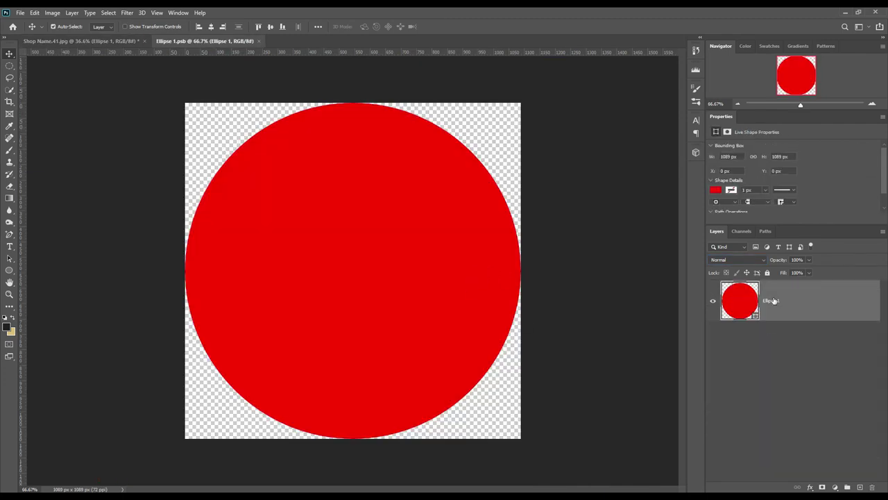
pyautogui.doubleClick(754, 314)
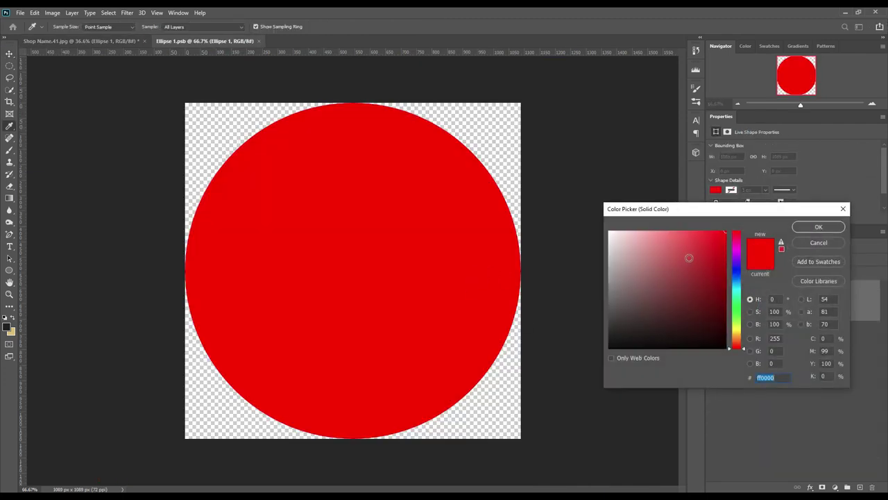
pyautogui.moveTo(738, 348); pyautogui.dragTo(739, 296)
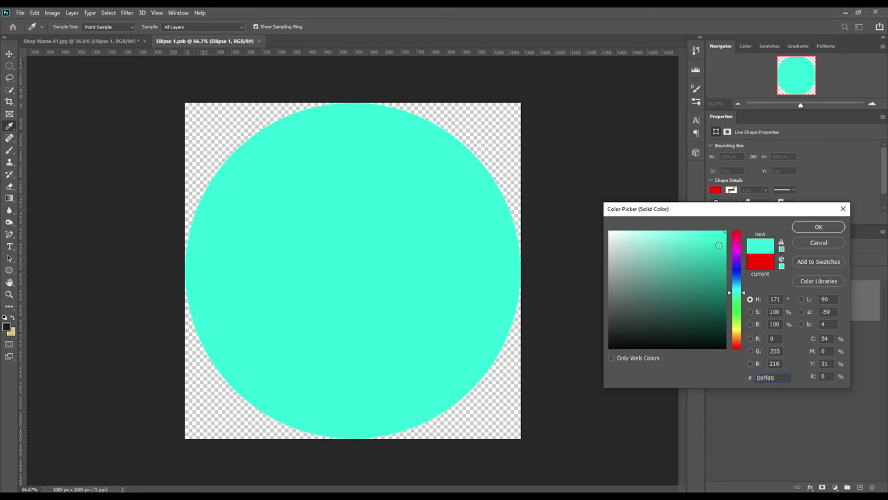
pyautogui.moveTo(703, 232)
pyautogui.mouseDown()
pyautogui.moveTo(658, 230)
pyautogui.moveTo(687, 230)
pyautogui.moveTo(702, 256)
pyautogui.mouseUp()
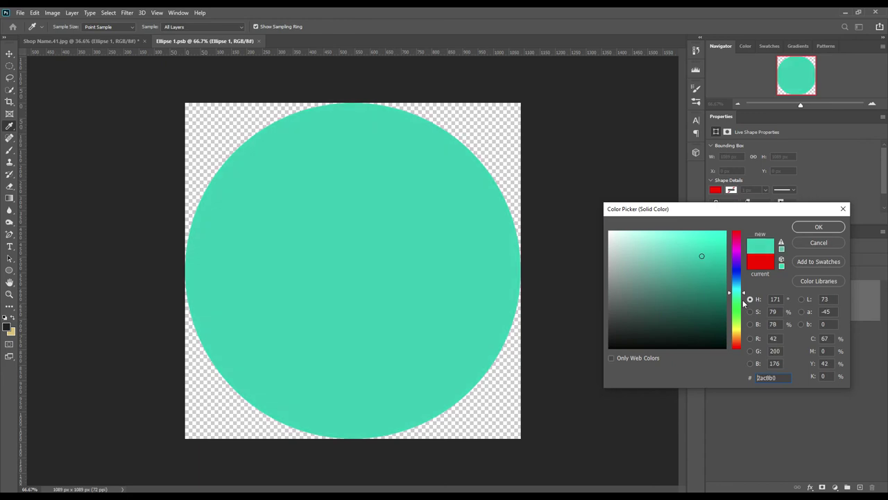
pyautogui.moveTo(734, 292); pyautogui.dragTo(736, 291)
pyautogui.moveTo(701, 258); pyautogui.dragTo(665, 280)
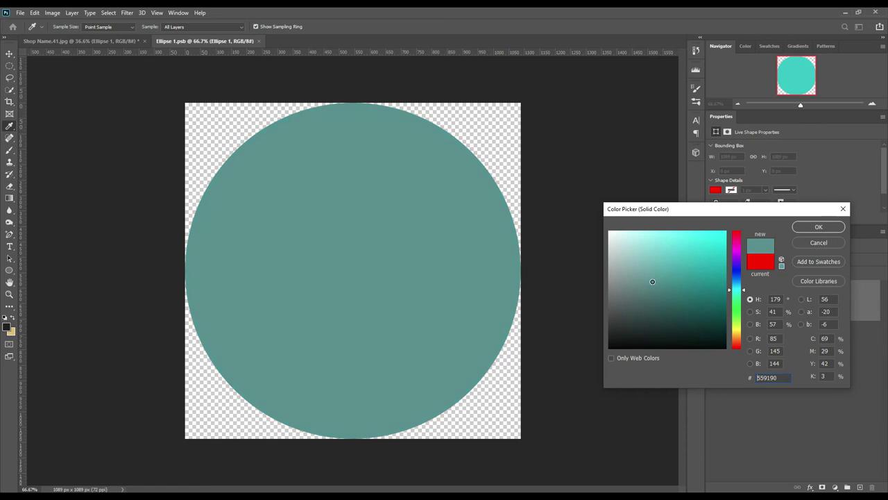
pyautogui.click(820, 227)
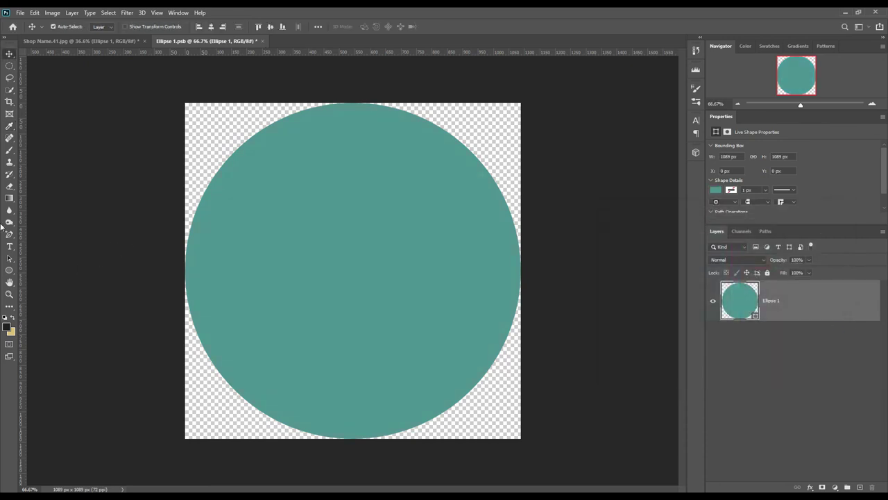
# Start white, large-size type on the teal circle.
pyautogui.click(12, 248)
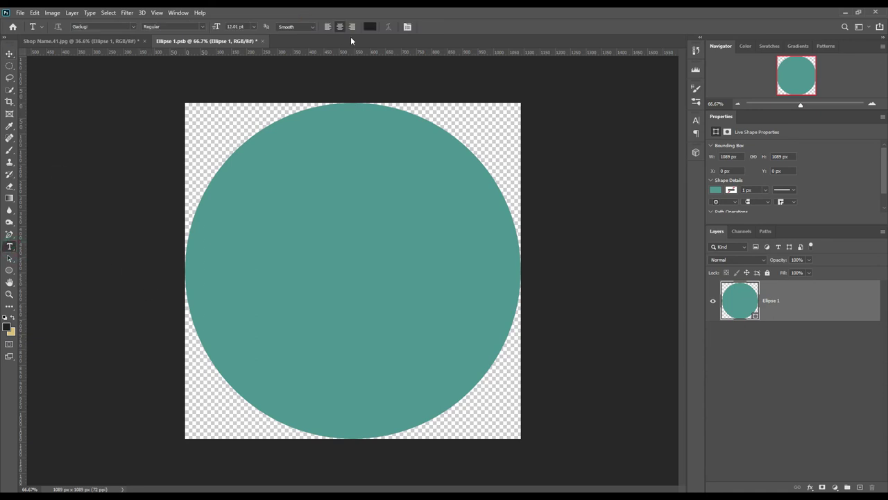
pyautogui.click(375, 27)
pyautogui.click(610, 232)
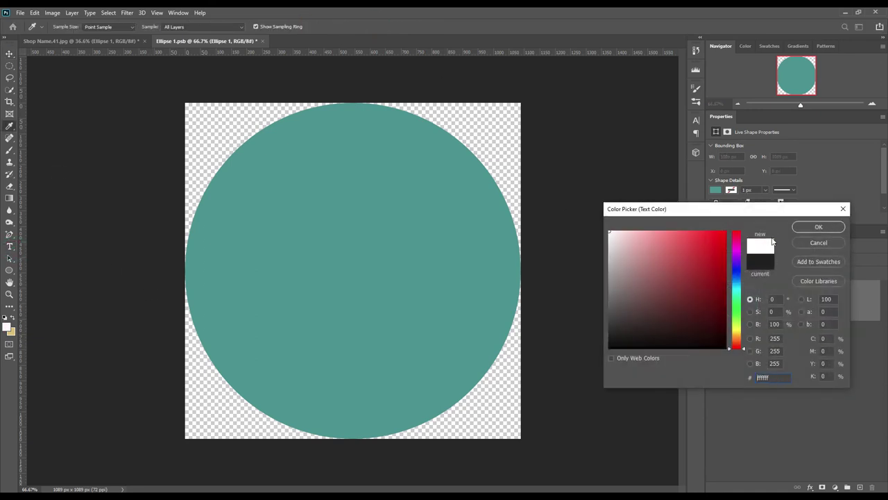
pyautogui.click(821, 229)
pyautogui.click(221, 273)
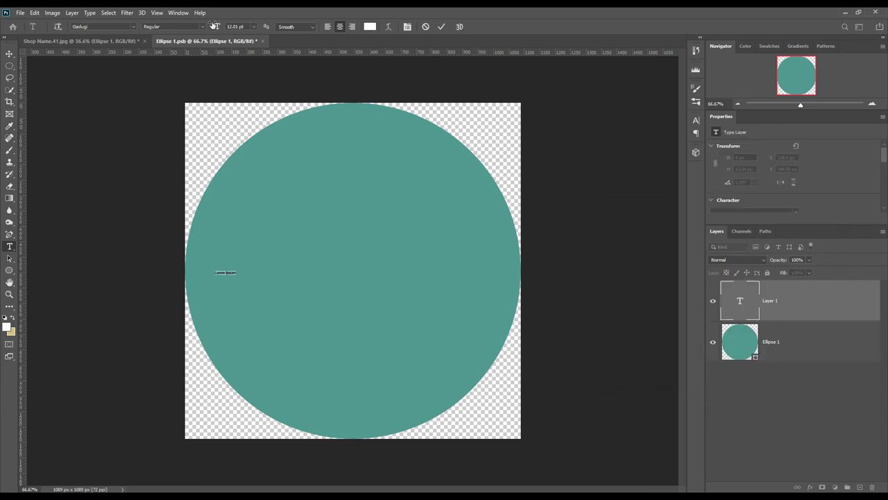
pyautogui.moveTo(217, 27); pyautogui.dragTo(259, 36)
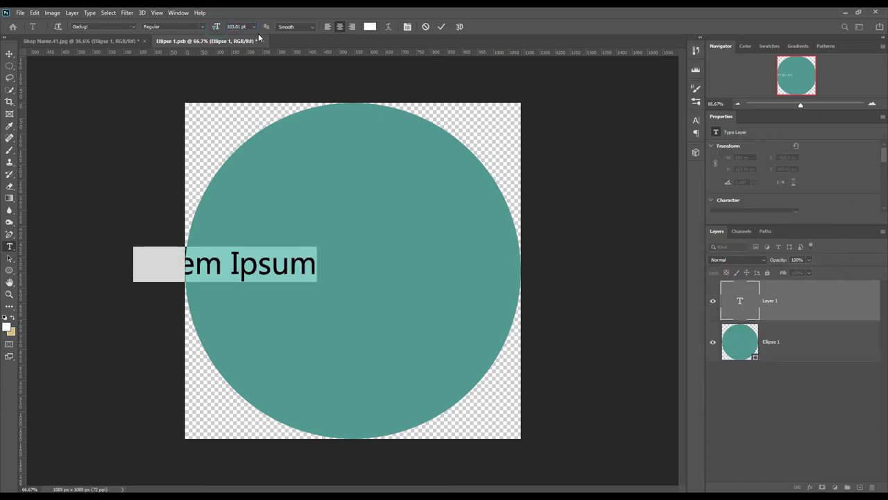
# Type 'Mockupart' and set it in the Mustard Personal Use script font.
pyautogui.write('M')
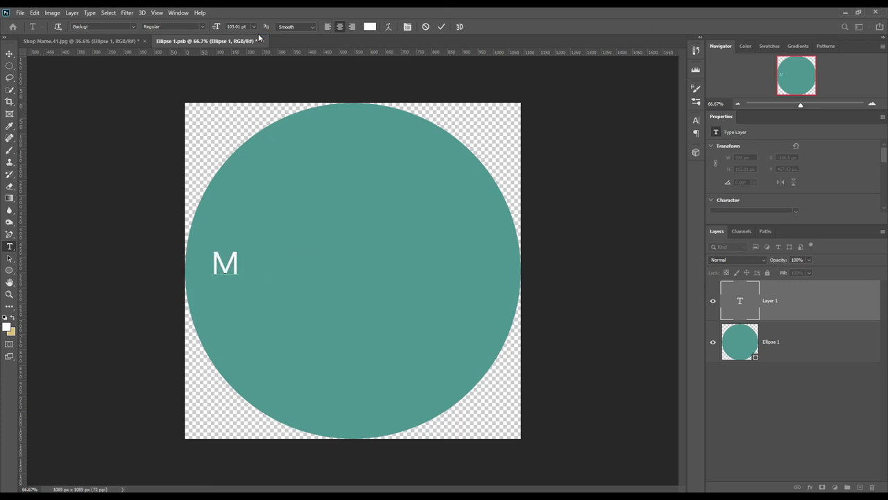
pyautogui.write('ockyu')
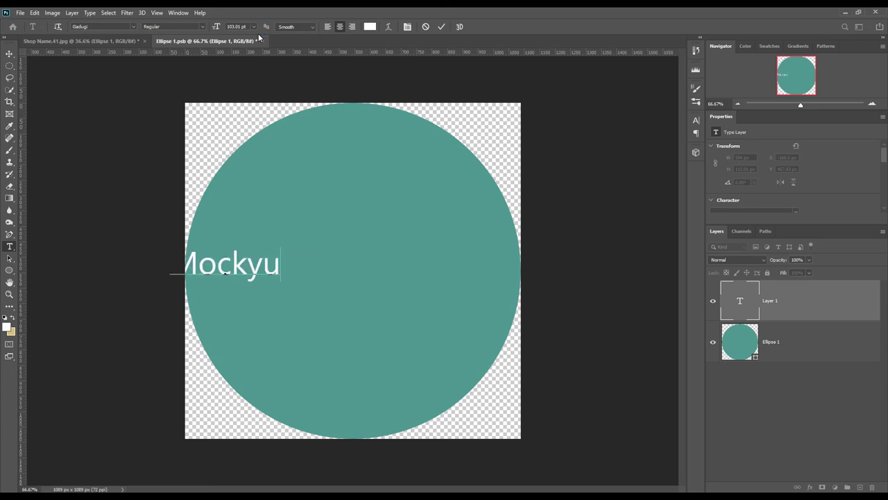
pyautogui.press('BackSpace')
pyautogui.press('BackSpace')
pyautogui.write('upart')
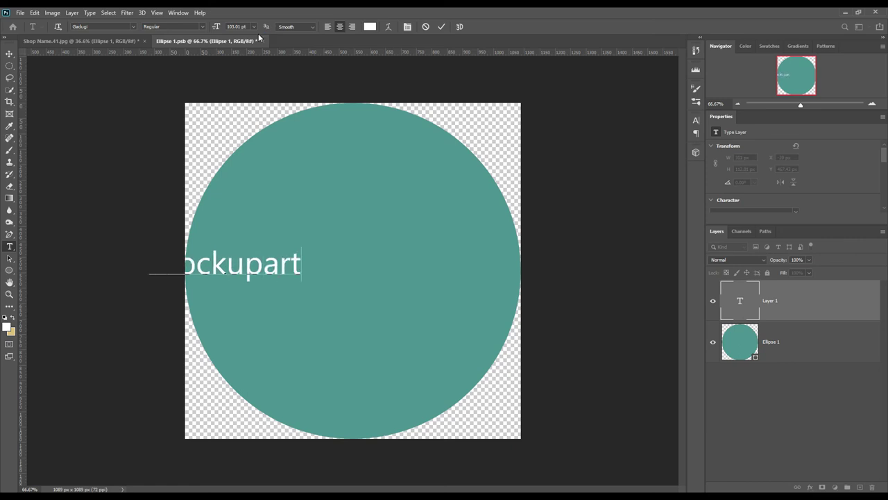
pyautogui.click(444, 28)
pyautogui.click(132, 26)
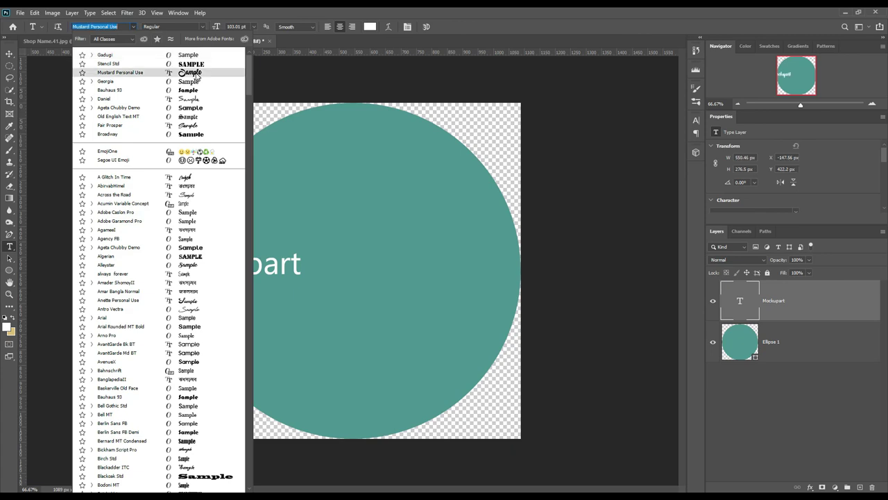
pyautogui.click(197, 73)
pyautogui.click(9, 53)
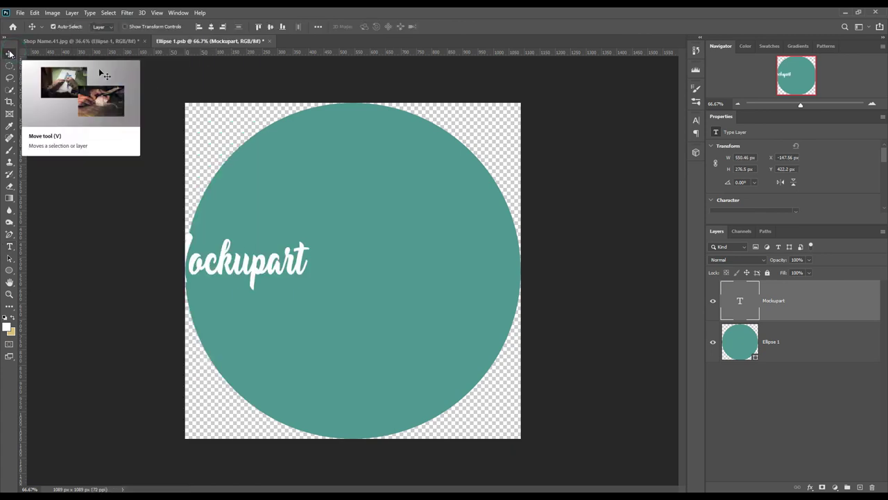
# Scale the Mockupart text to about 192%, rotate it -7.05°, and centre it on the circle.
pyautogui.moveTo(303, 267); pyautogui.dragTo(392, 261)
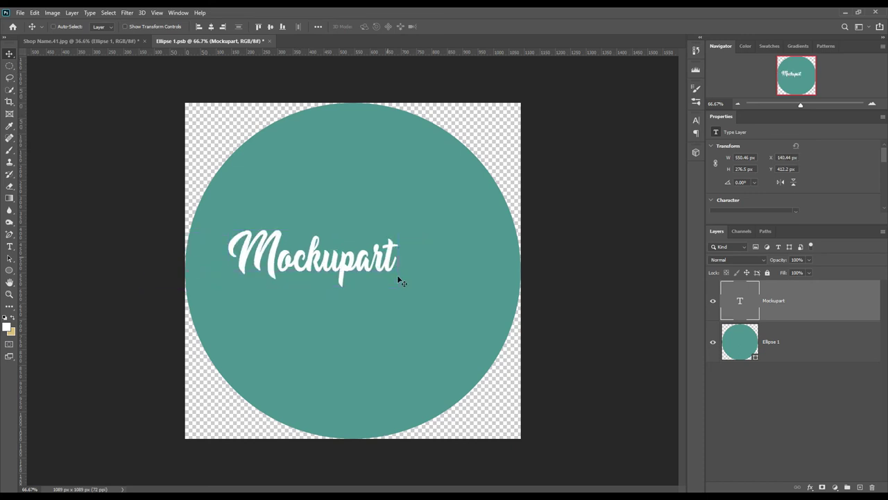
pyautogui.hotkey('ctrl', 't')
pyautogui.moveTo(397, 230); pyautogui.dragTo(499, 186)
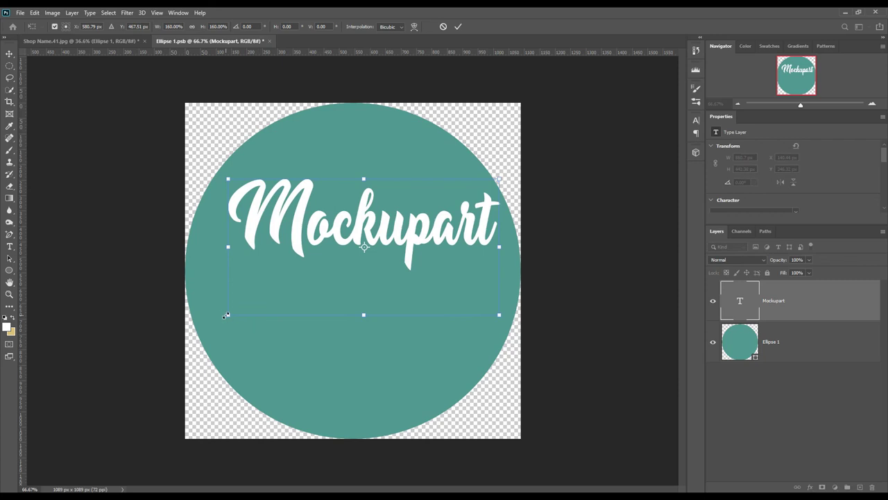
pyautogui.moveTo(225, 315); pyautogui.dragTo(198, 330)
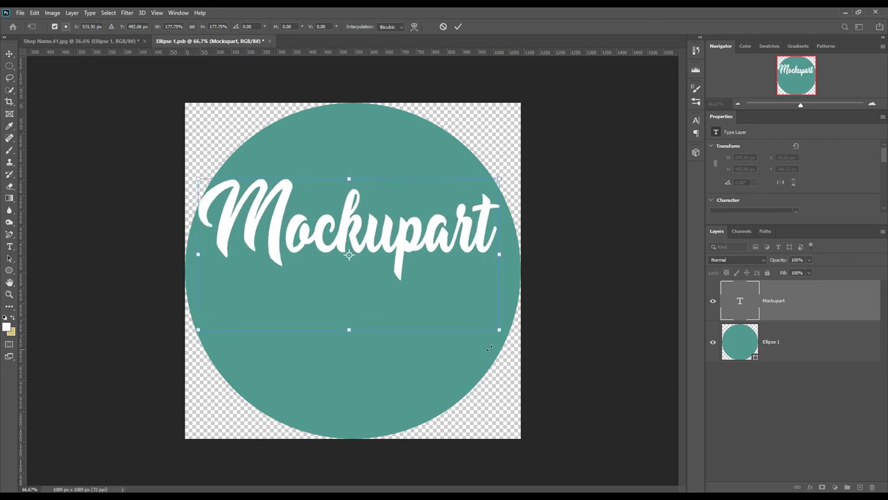
pyautogui.moveTo(502, 344); pyautogui.dragTo(504, 327)
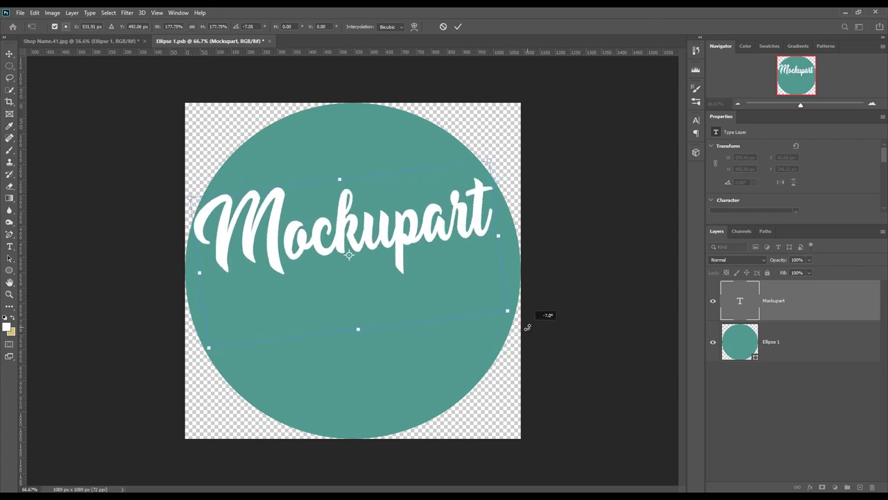
pyautogui.moveTo(345, 226); pyautogui.dragTo(340, 269)
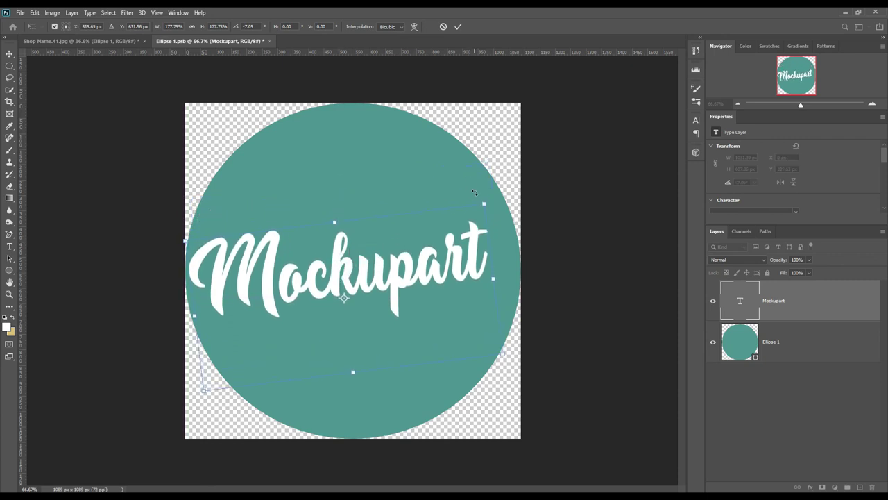
pyautogui.moveTo(485, 203); pyautogui.dragTo(515, 194)
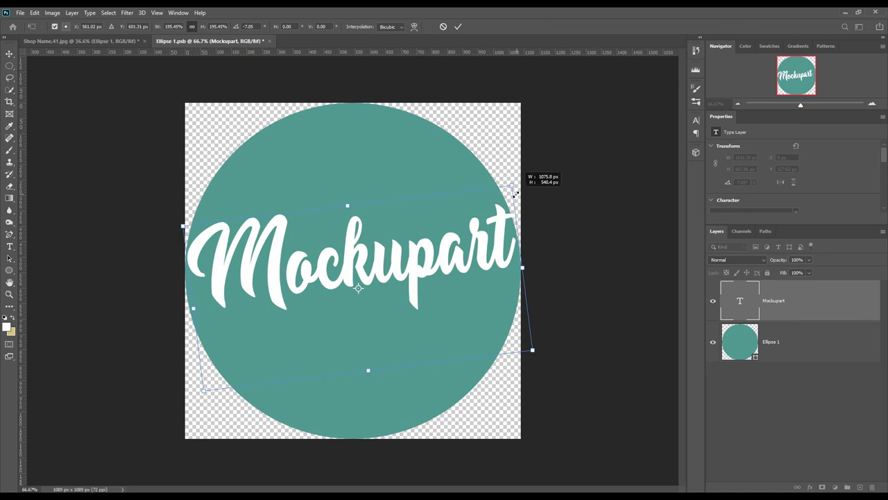
pyautogui.moveTo(515, 194); pyautogui.dragTo(513, 197)
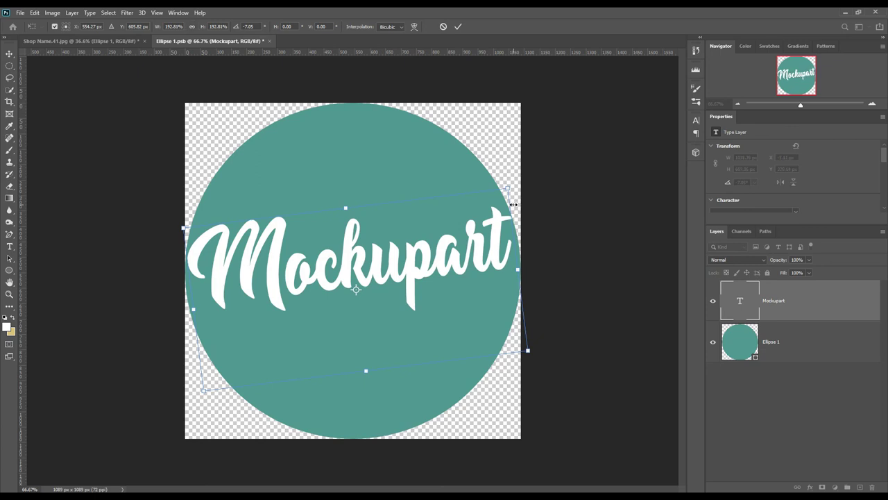
pyautogui.click(458, 27)
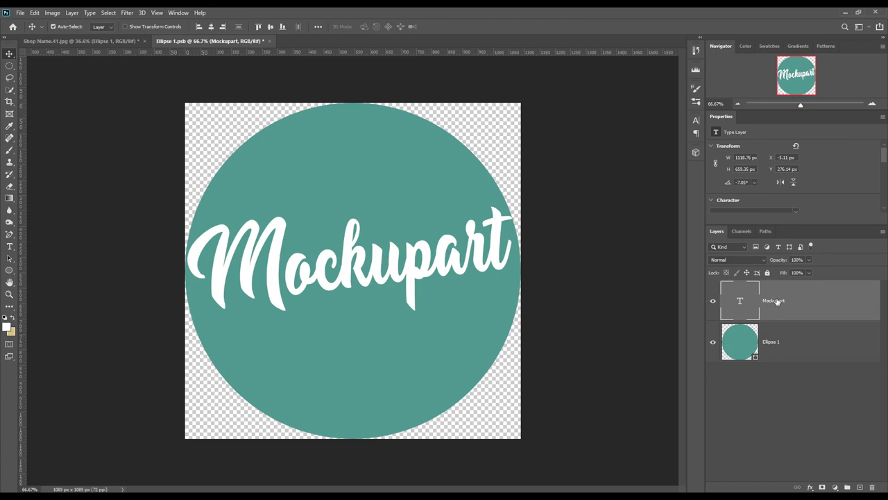
# Save the logo file and return to the Shop Name.41.jpg mockup.
pyautogui.click(22, 13)
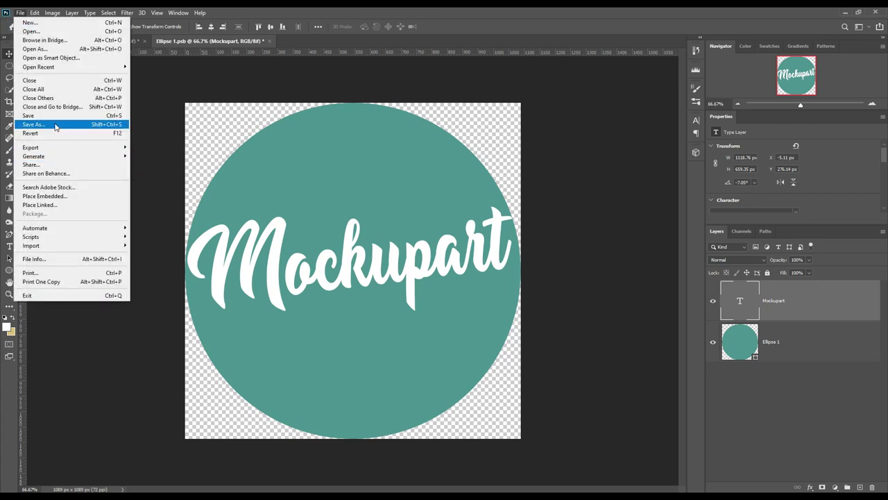
pyautogui.click(56, 125)
pyautogui.click(101, 42)
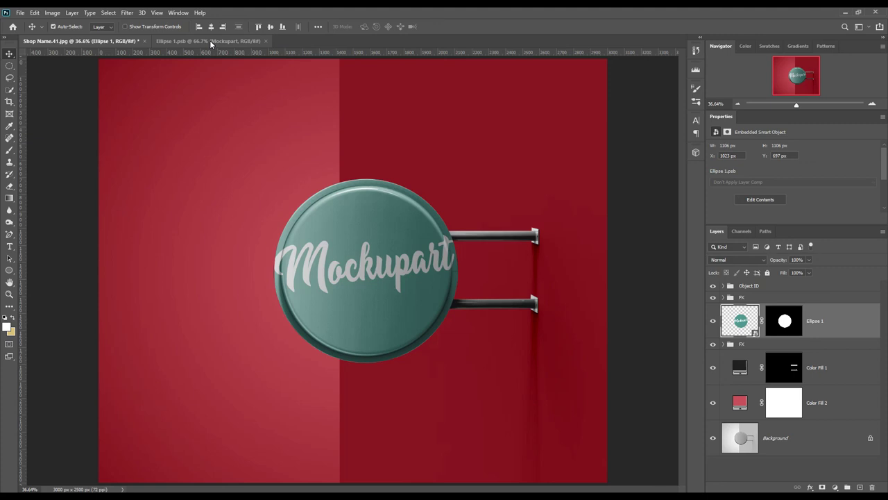
# Recolour the Color Fill 2 wall to light teal #84d4d2, then return to Ellipse 1.psb.
pyautogui.doubleClick(739, 401)
pyautogui.click(328, 208)
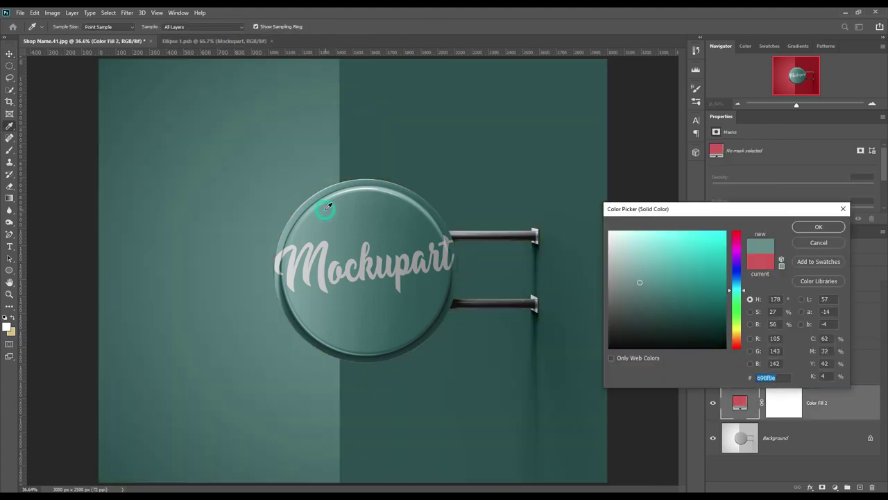
pyautogui.moveTo(641, 273); pyautogui.dragTo(652, 249)
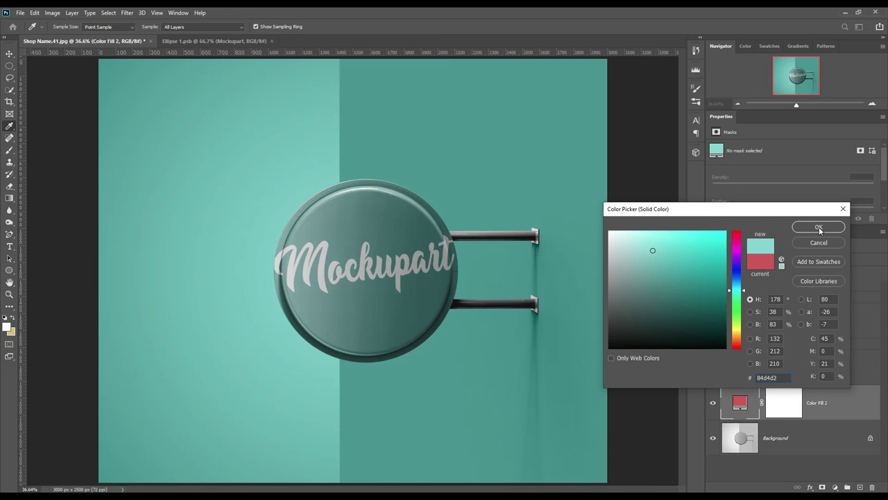
pyautogui.click(819, 227)
pyautogui.click(227, 41)
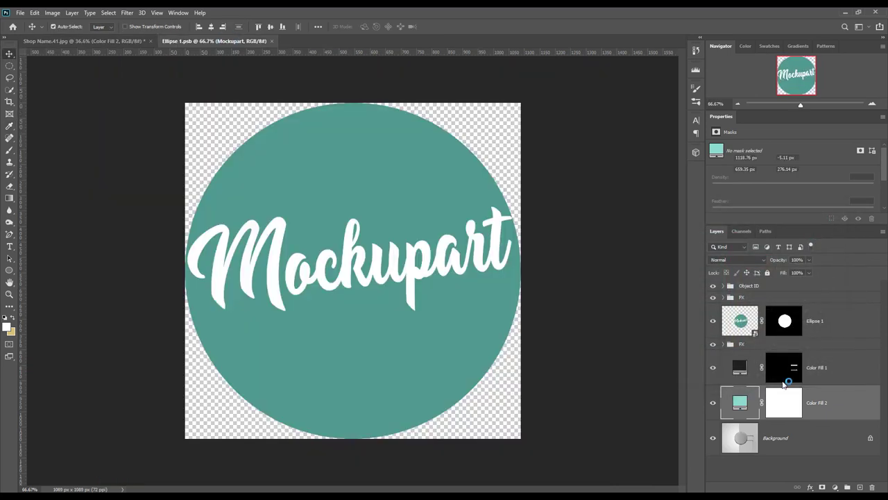
# Change the Ellipse 1 circle fill to bright cyan #2bd9d7.
pyautogui.click(756, 352)
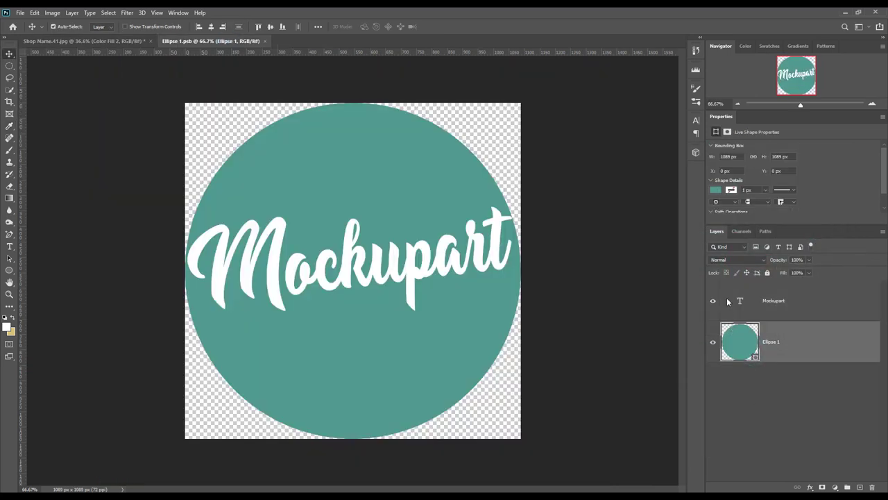
pyautogui.doubleClick(740, 342)
pyautogui.moveTo(673, 254)
pyautogui.mouseDown()
pyautogui.moveTo(685, 250)
pyautogui.moveTo(685, 237)
pyautogui.moveTo(702, 248)
pyautogui.mouseUp()
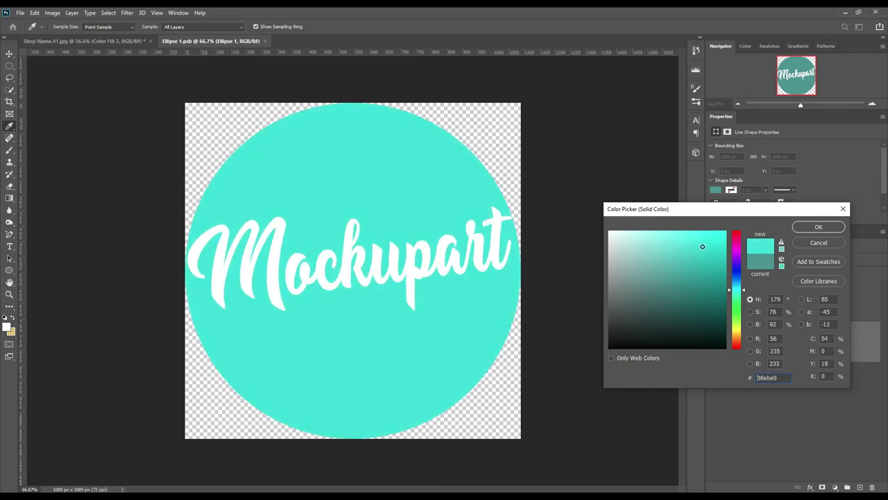
pyautogui.click(819, 226)
# Set the Mockupart text colour to dark grey #313131.
pyautogui.click(773, 300)
pyautogui.press('v')
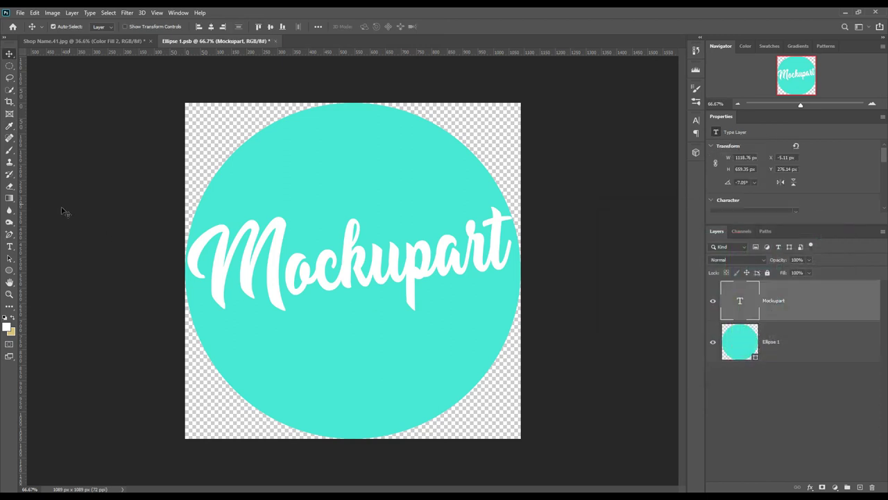
pyautogui.click(9, 246)
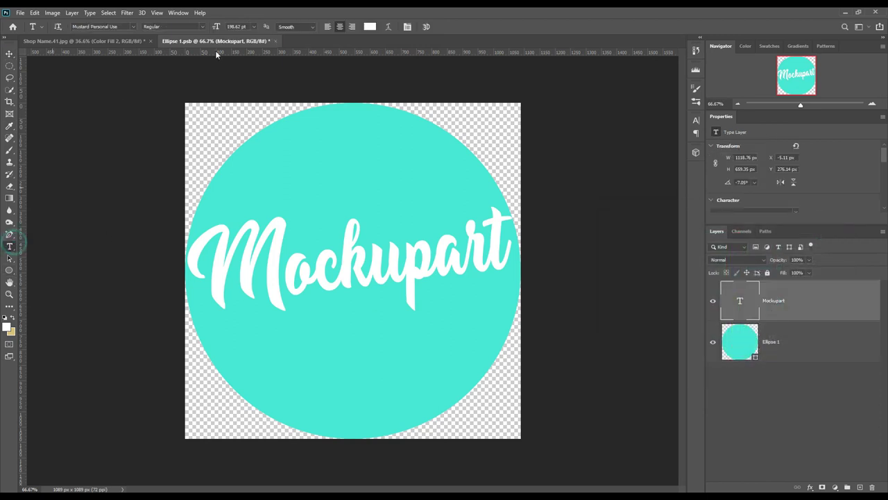
pyautogui.click(370, 26)
pyautogui.moveTo(621, 254); pyautogui.dragTo(597, 326)
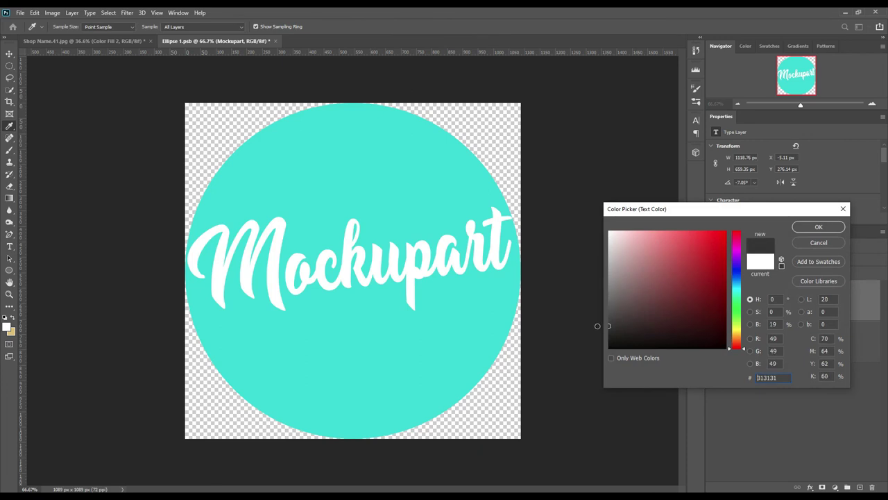
pyautogui.click(819, 227)
pyautogui.click(10, 52)
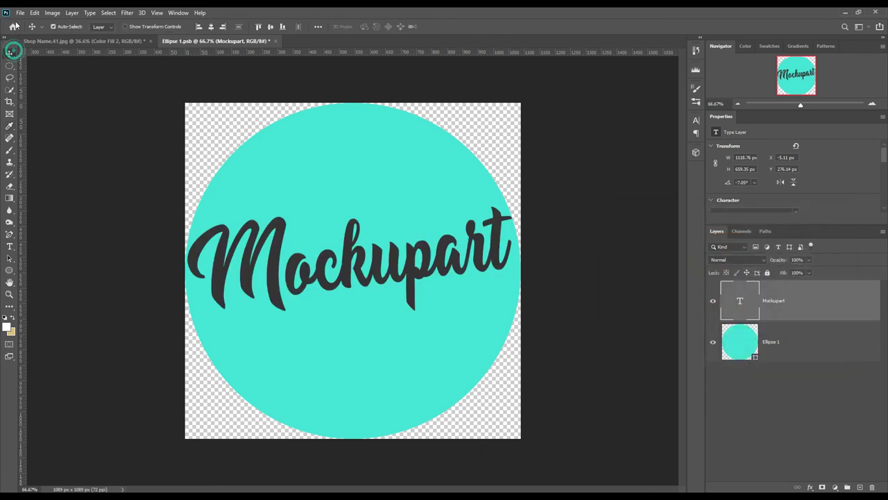
# Save the logo file and switch to the Shop Name.41.jpg mockup.
pyautogui.click(21, 12)
pyautogui.click(35, 115)
pyautogui.click(133, 41)
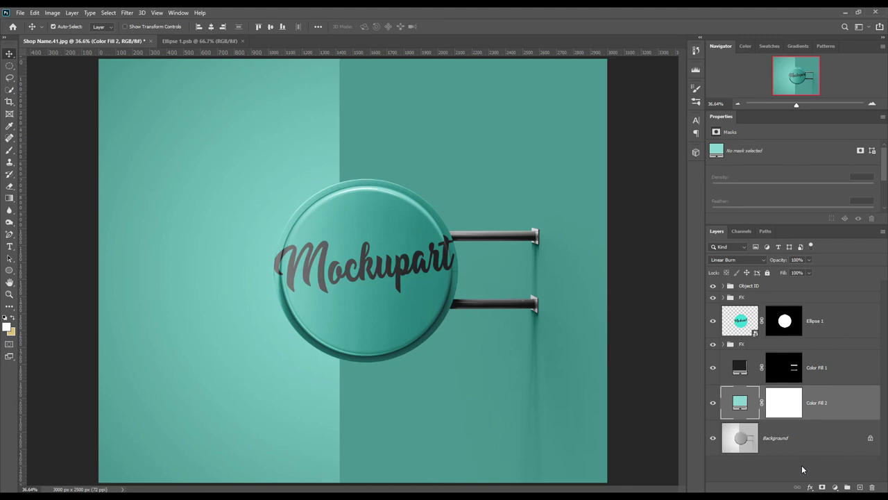
# Give Color Fill 1, Color Fill 2 and Ellipse 1 red layer colour labels.
pyautogui.click(845, 367)
pyautogui.rightClick(845, 367)
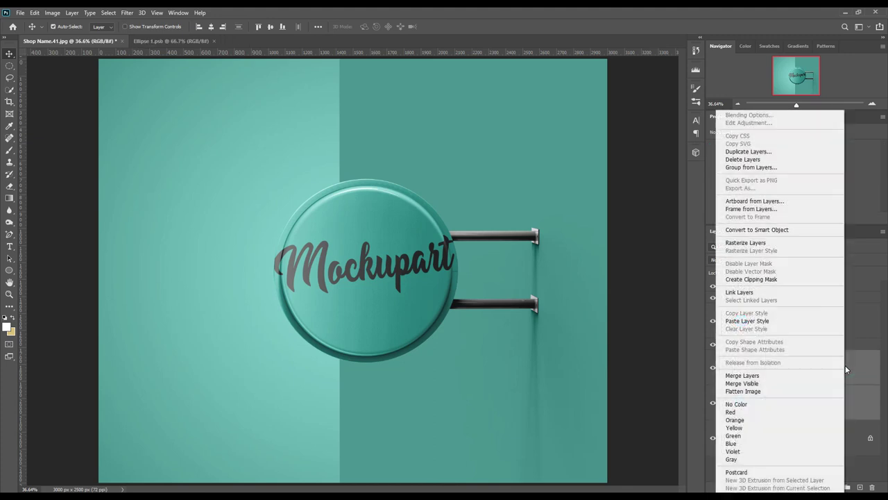
pyautogui.click(745, 419)
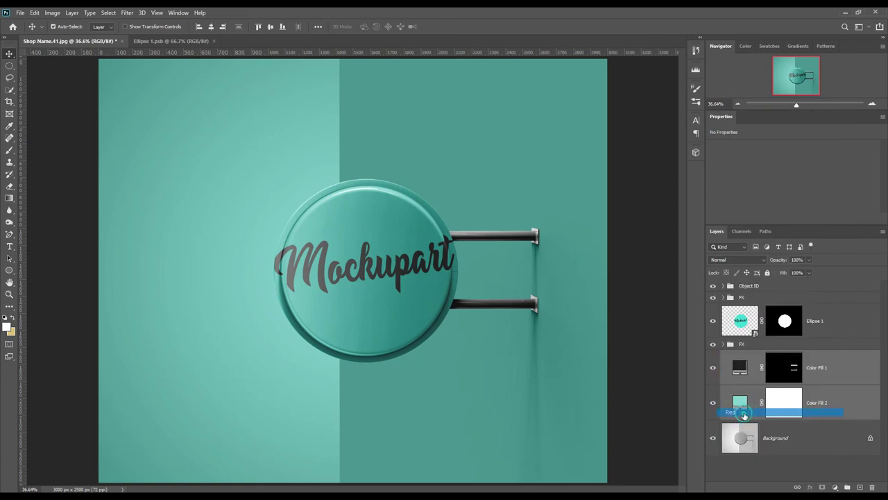
pyautogui.rightClick(858, 331)
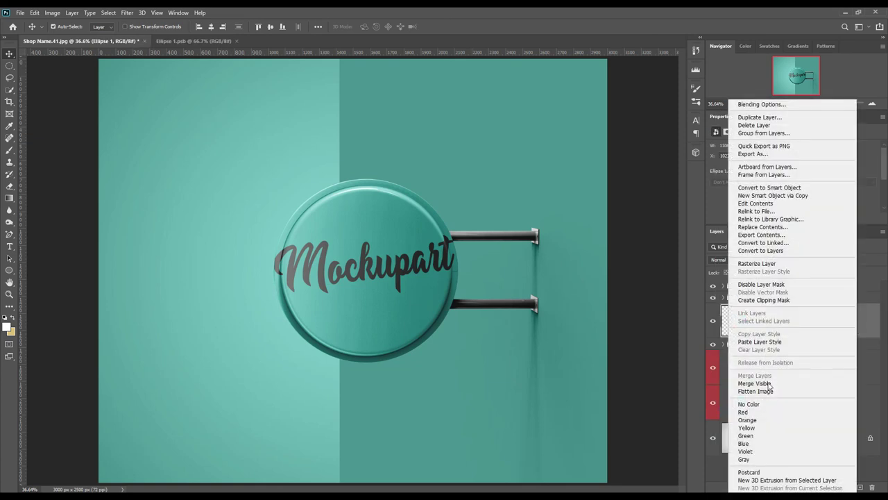
pyautogui.click(743, 411)
pyautogui.click(816, 473)
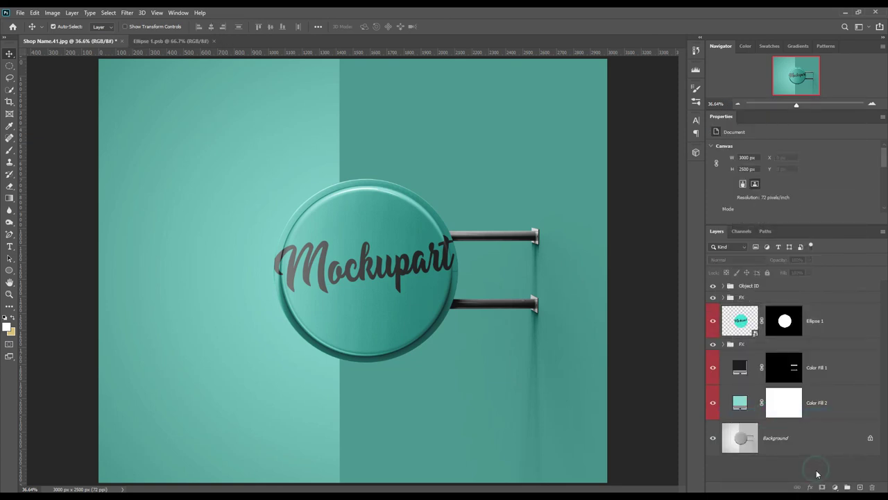